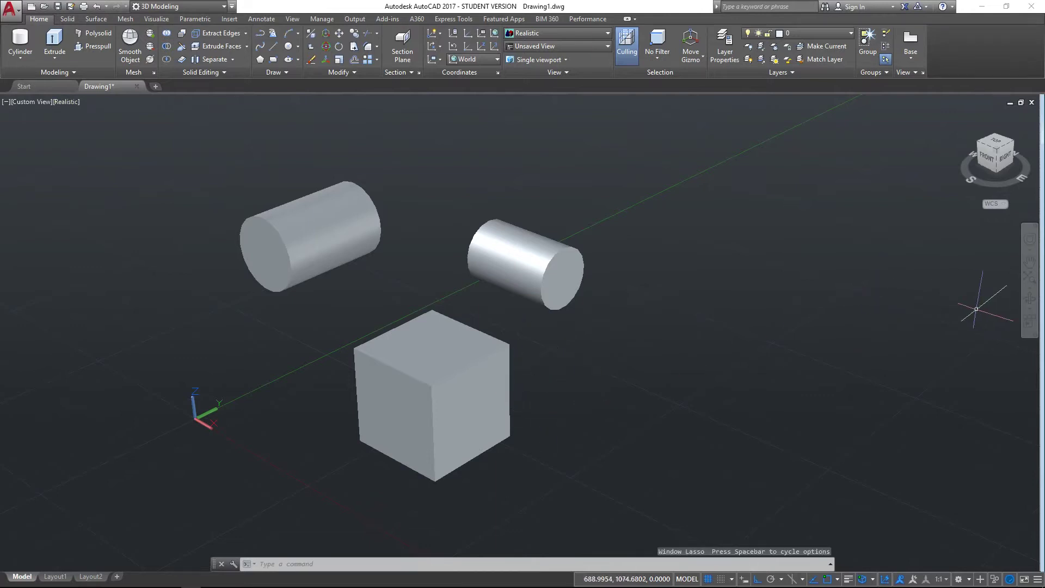
# Change the viewport's visual style from Realistic to Shades of Gray
pyautogui.click(1029, 299)
pyautogui.moveTo(598, 384); pyautogui.dragTo(213, 157)
pyautogui.press('Escape')
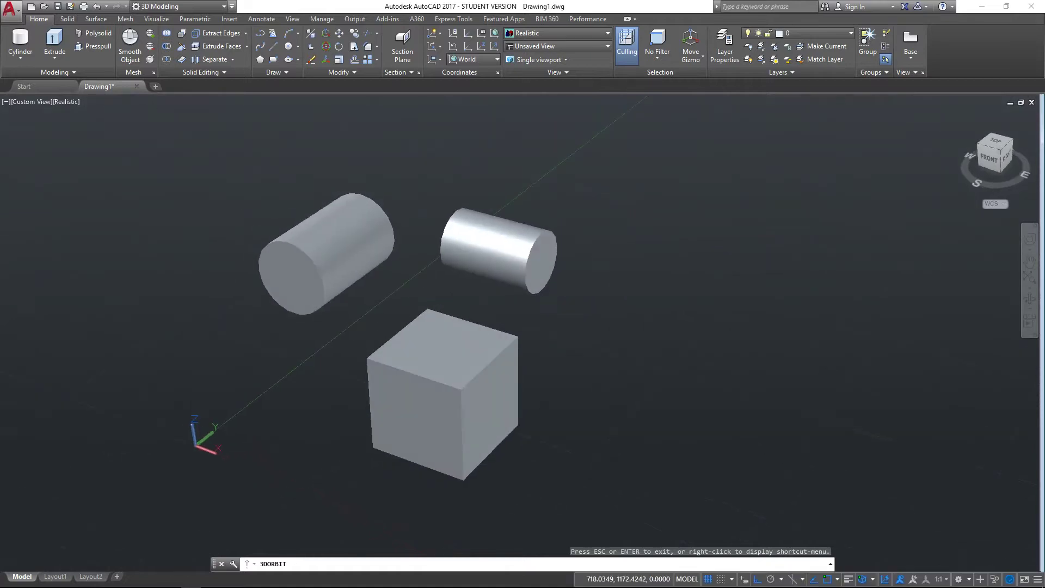
pyautogui.click(63, 102)
pyautogui.click(95, 201)
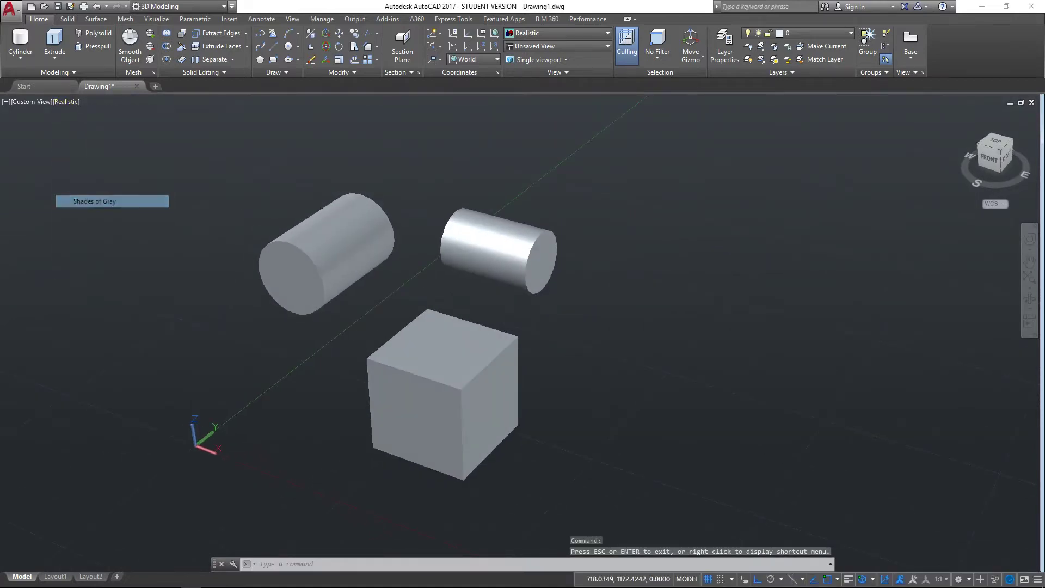
pyautogui.click(1028, 298)
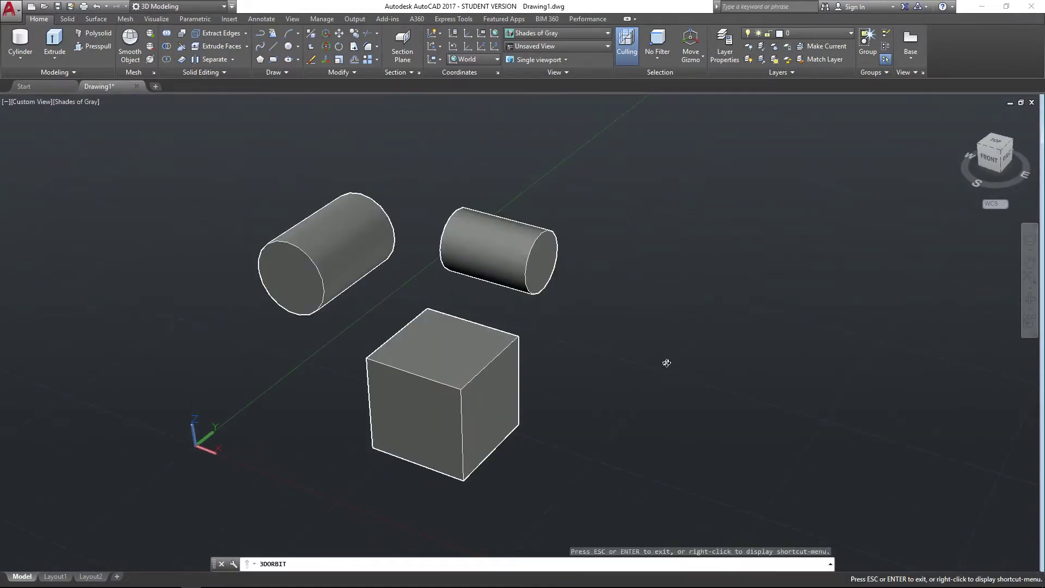
pyautogui.moveTo(664, 362); pyautogui.dragTo(613, 354)
pyautogui.press('Escape')
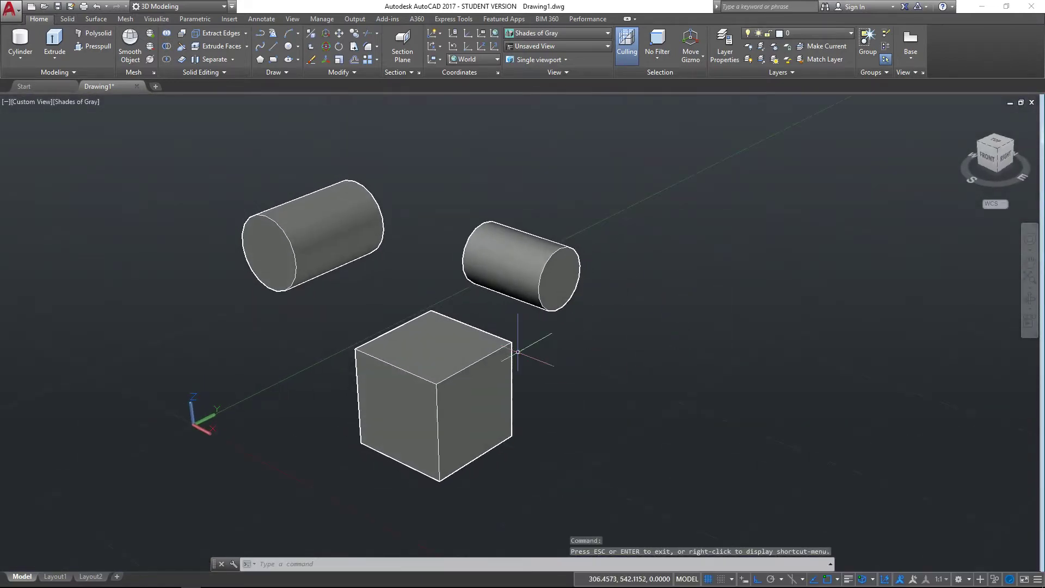
# Shift the cylinder that runs parallel to the X axis along X, Z and Y using the move gizmo
pyautogui.click(499, 257)
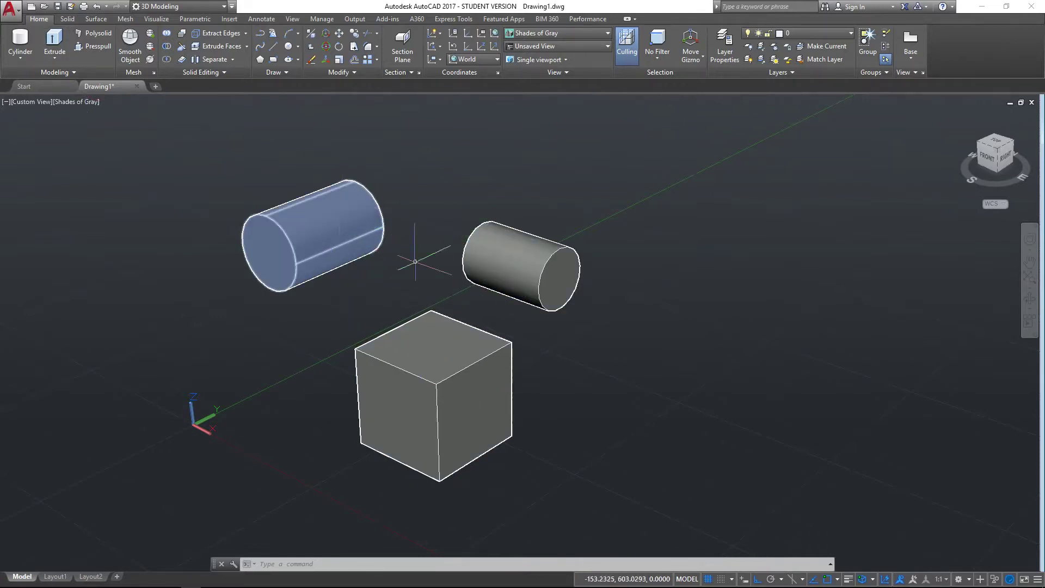
pyautogui.click(532, 269)
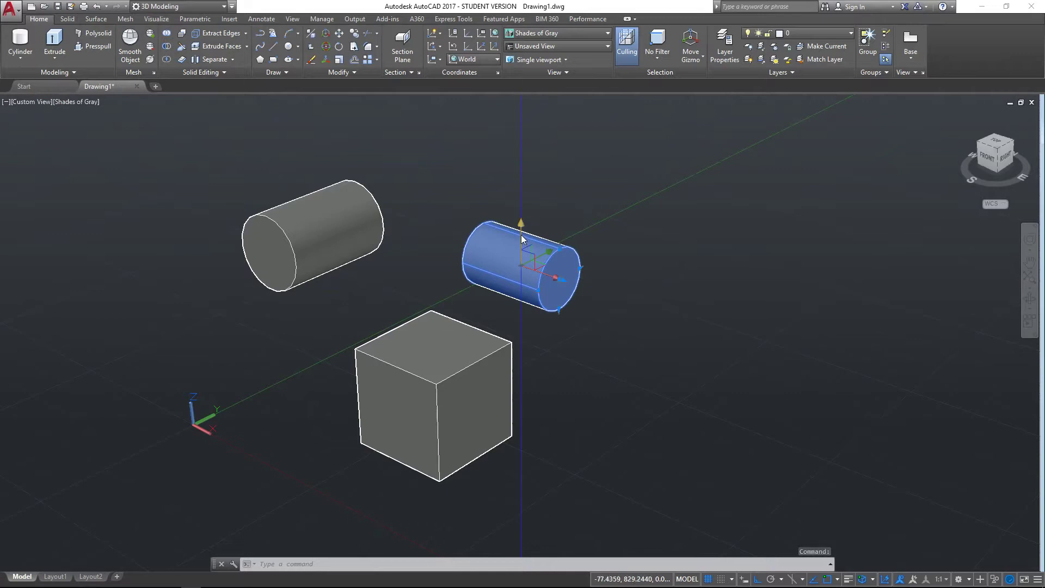
pyautogui.click(551, 276)
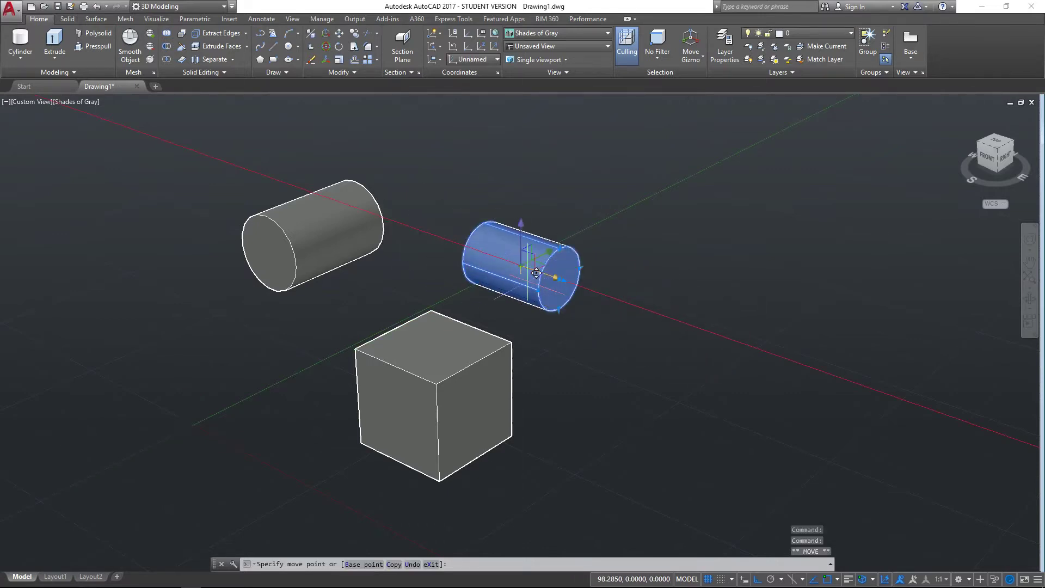
pyautogui.click(560, 281)
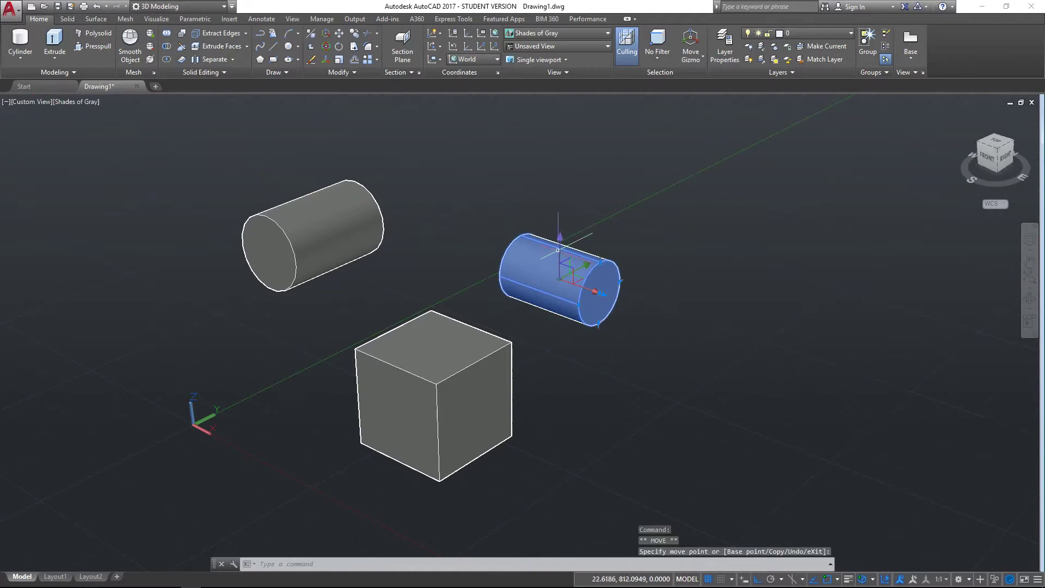
pyautogui.click(567, 270)
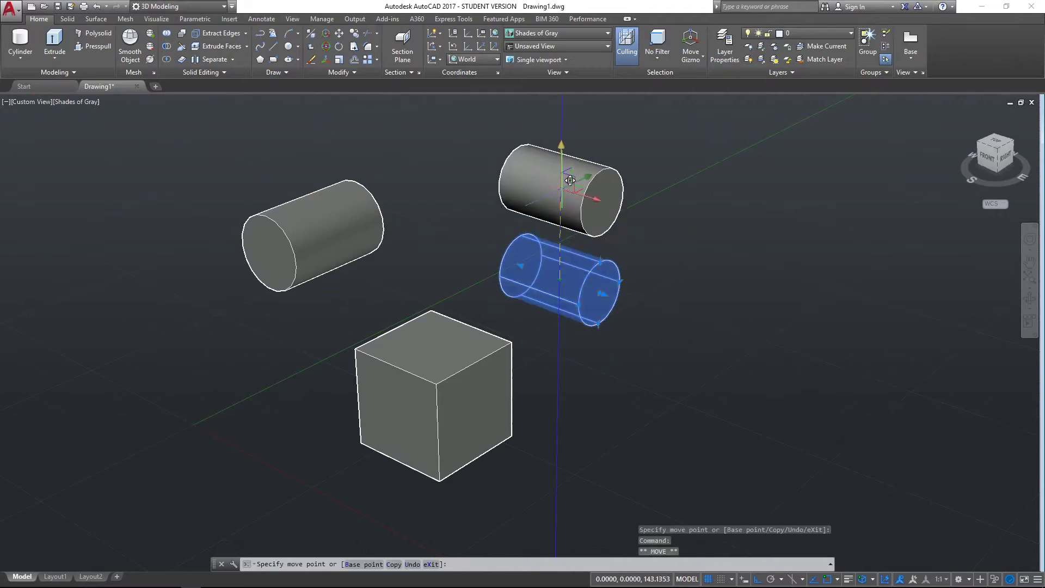
pyautogui.click(555, 219)
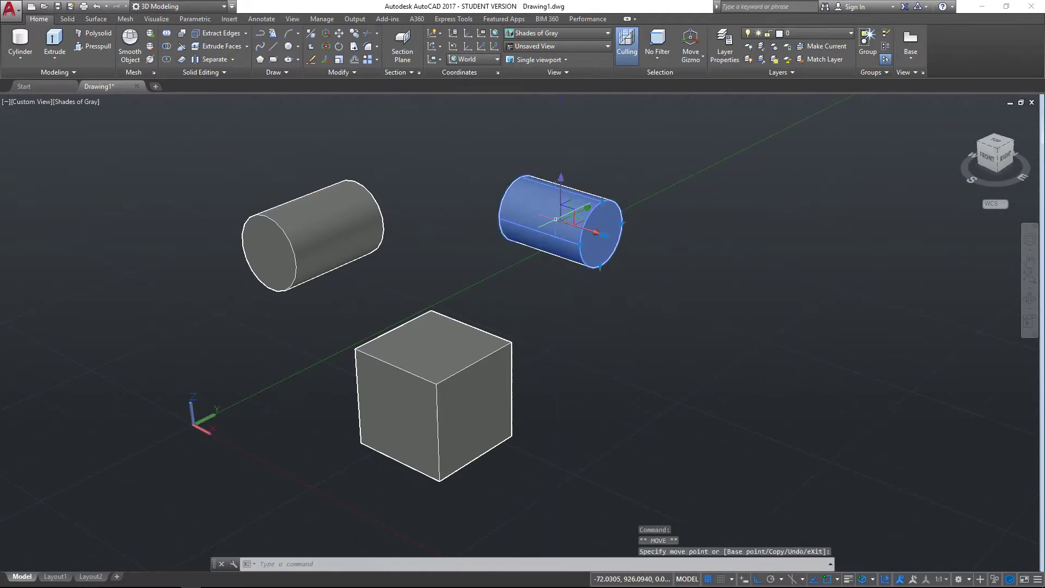
pyautogui.click(583, 212)
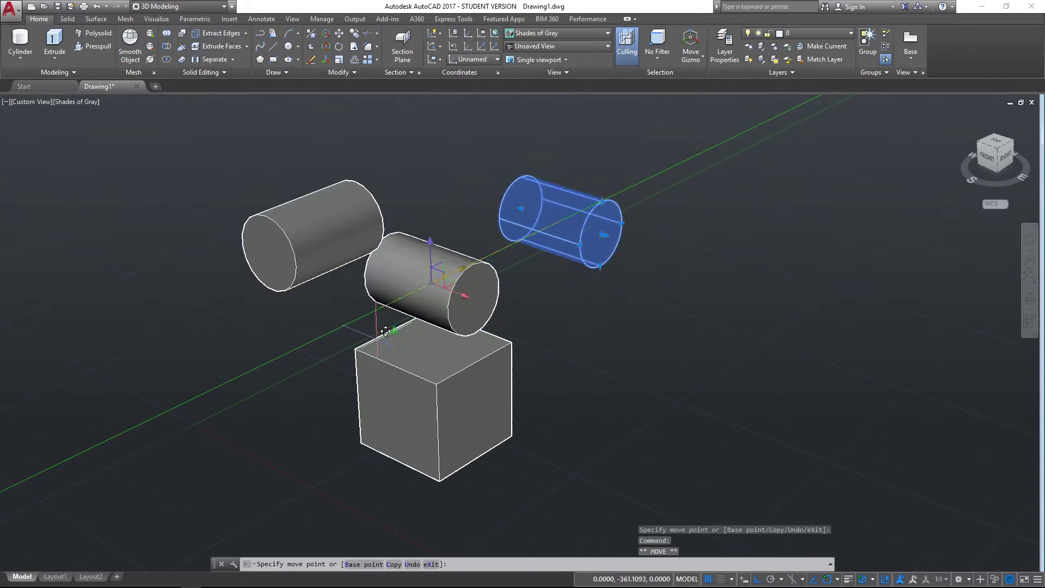
pyautogui.click(490, 276)
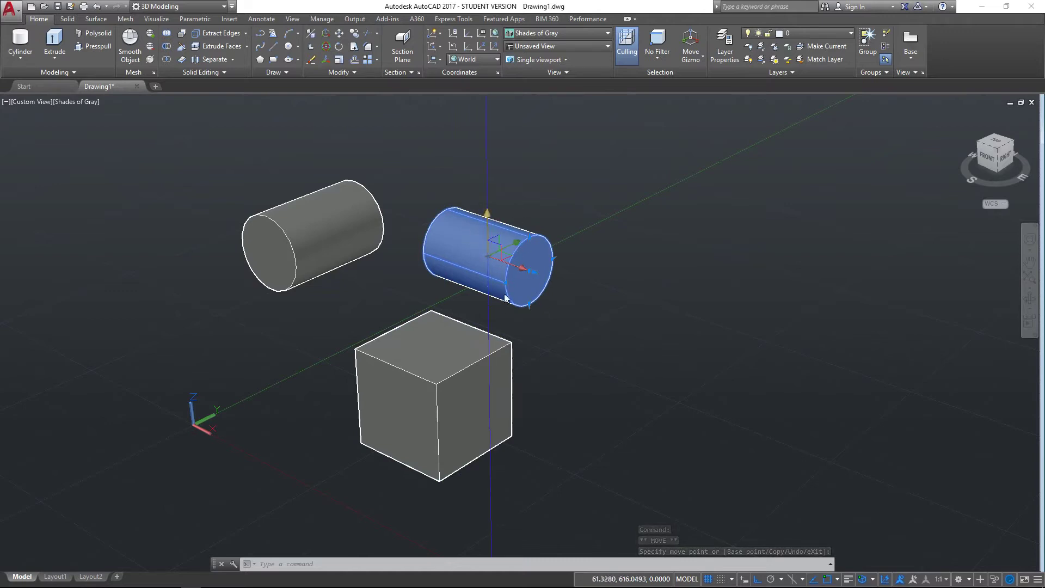
pyautogui.press('Escape')
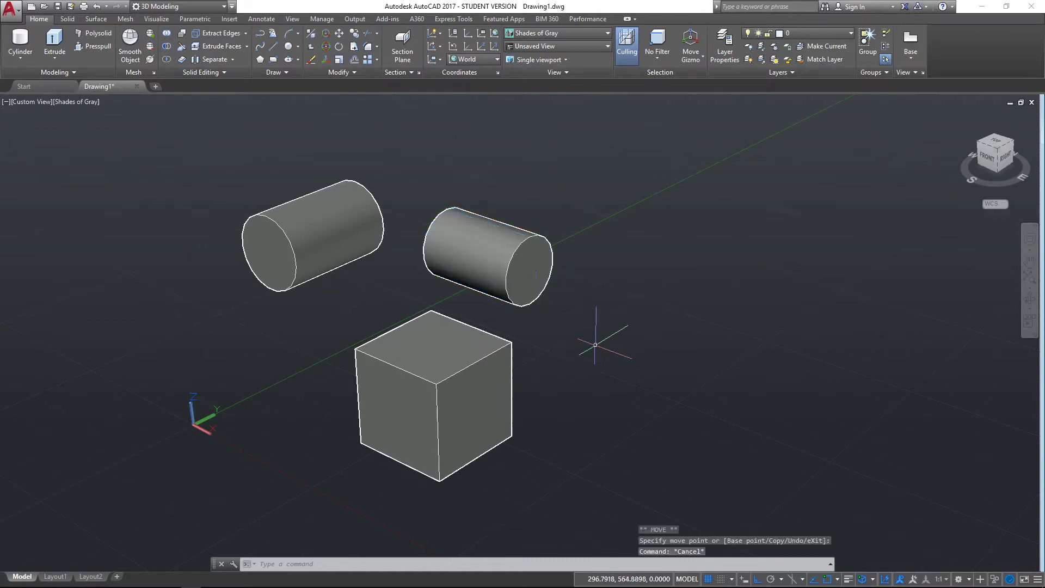
# Start moving the X-direction cylinder, enabling the Midpoint on edge 3D object snap and switching off the regular object snap
pyautogui.write('m')
pyautogui.press('Return')
pyautogui.click(550, 290)
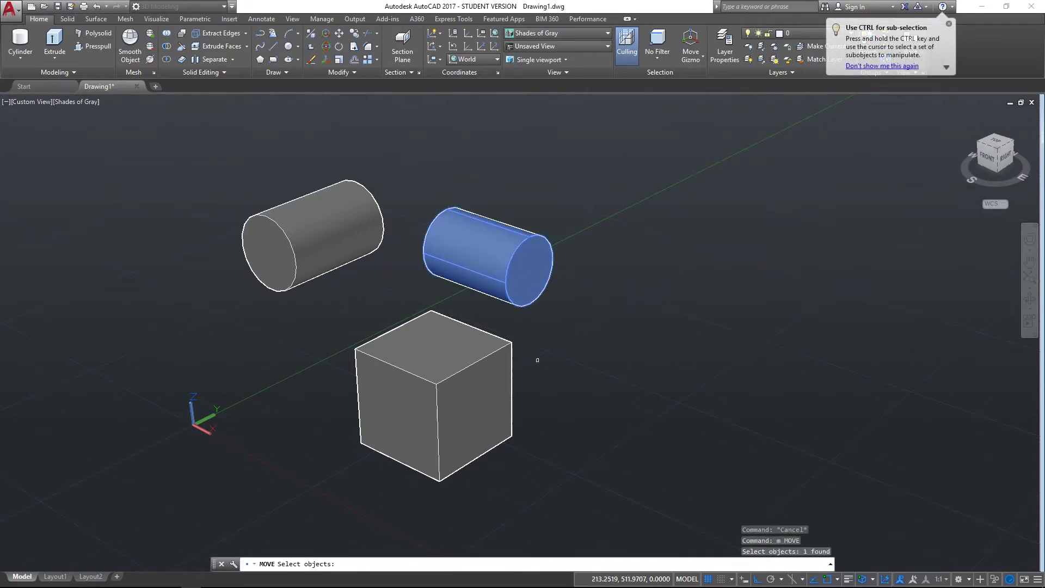
pyautogui.press('Return')
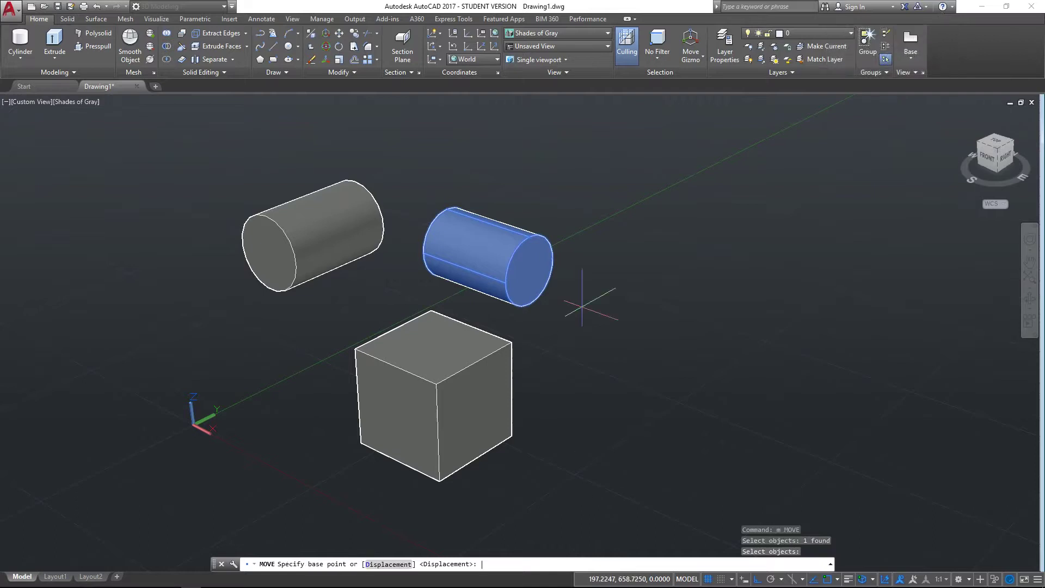
pyautogui.click(873, 581)
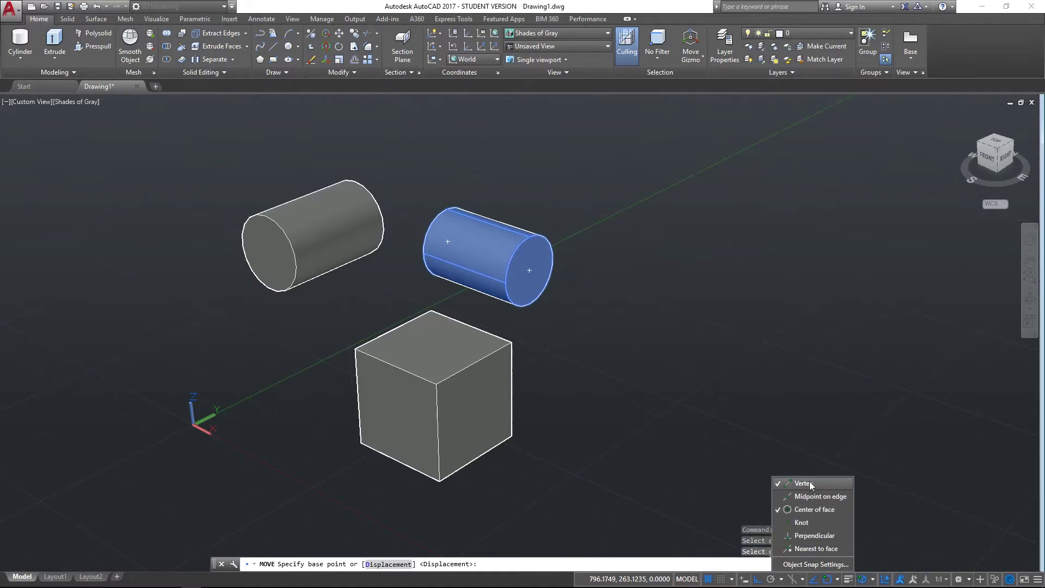
pyautogui.click(812, 498)
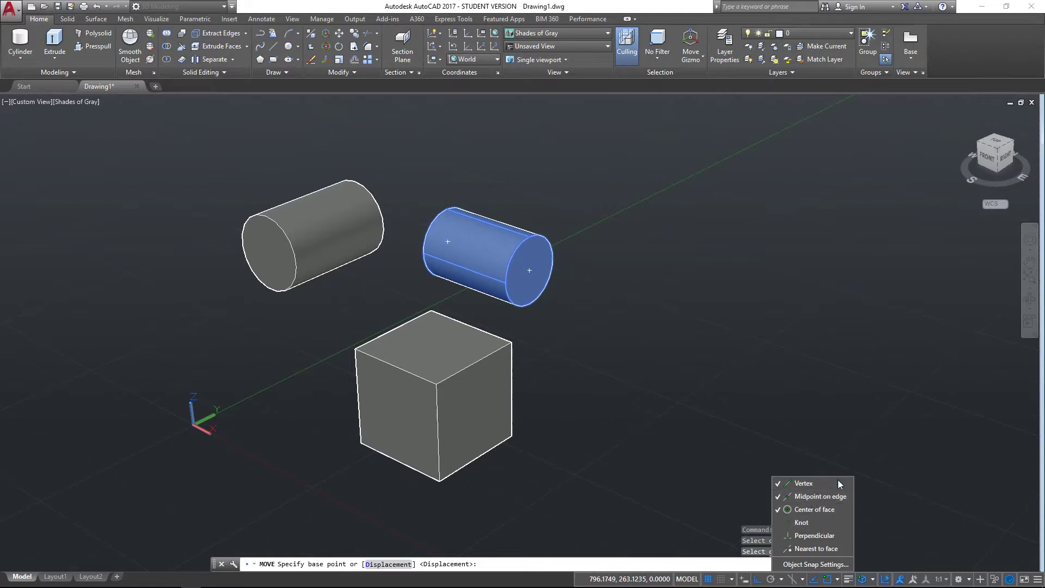
pyautogui.click(743, 452)
pyautogui.click(825, 581)
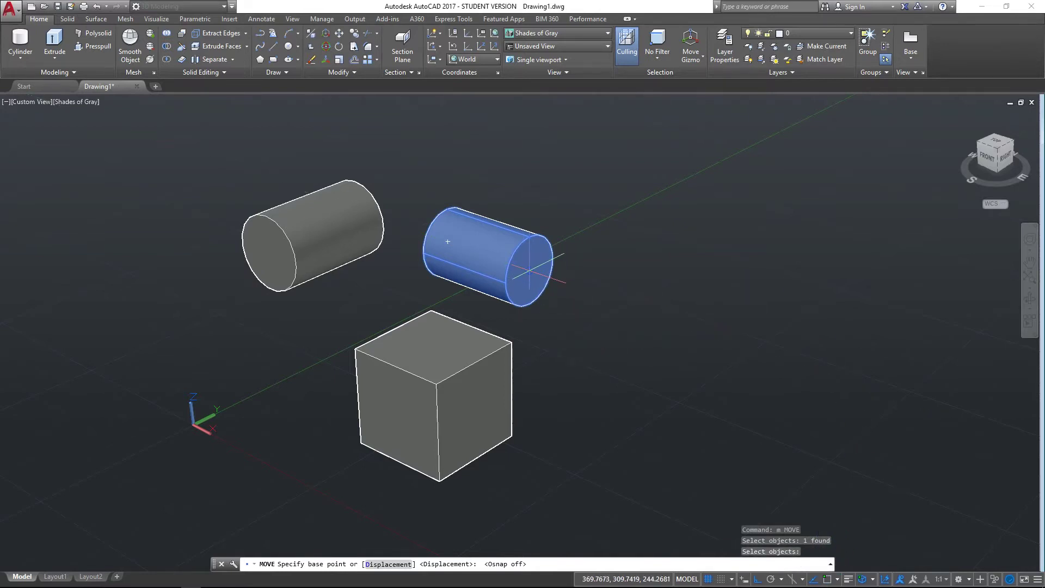
# With Ortho off, place the cylinder's end-face center on the midpoint of the top edge of the box's right face
pyautogui.click(530, 260)
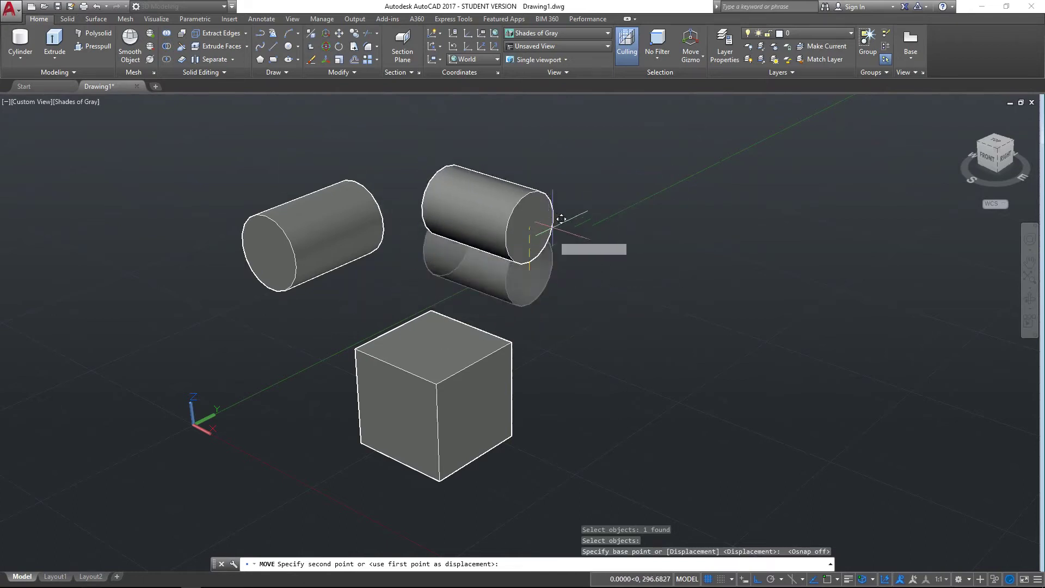
pyautogui.press('F8')
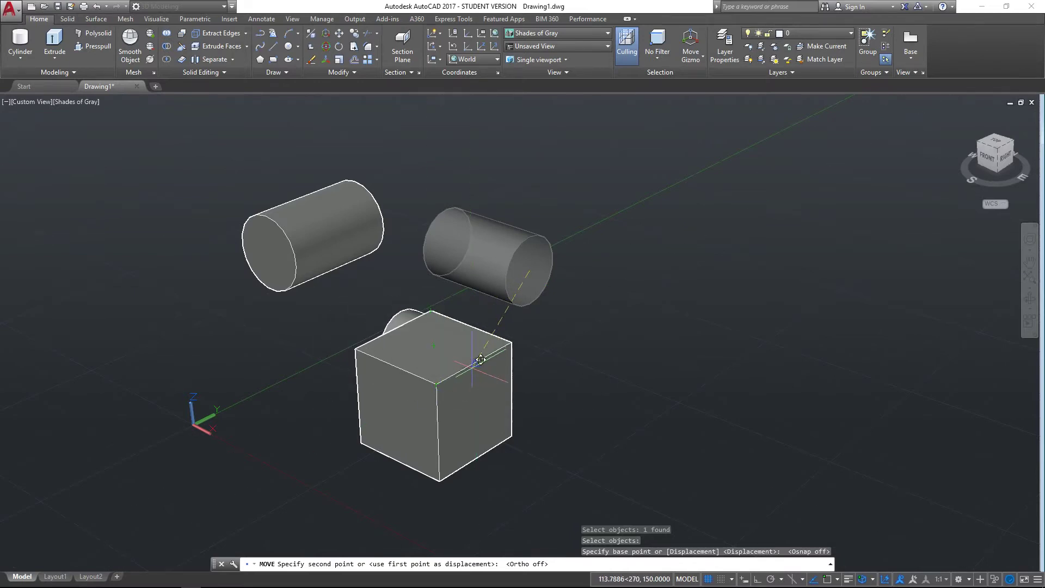
pyautogui.click(474, 360)
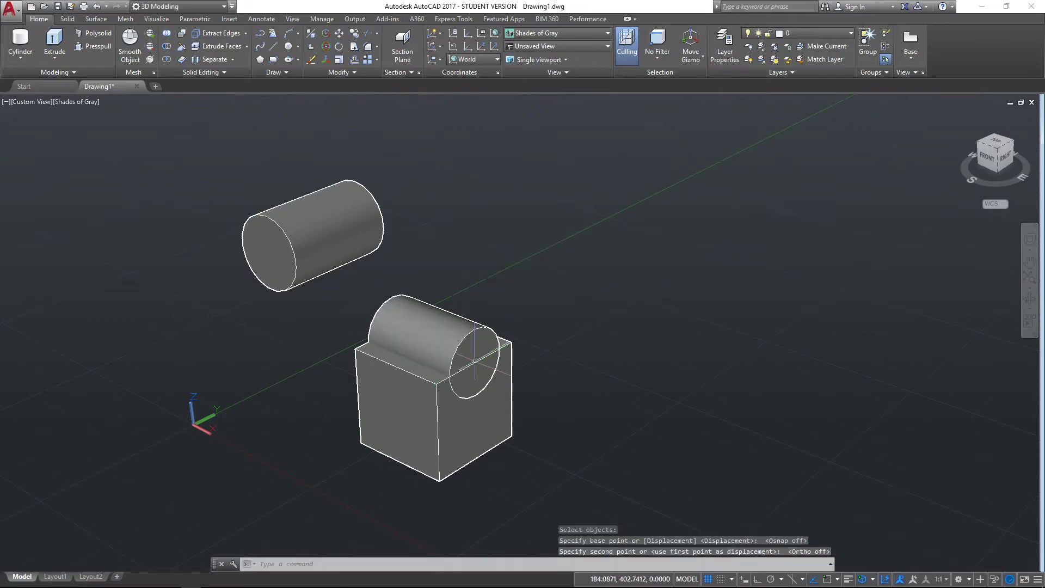
pyautogui.press('Escape')
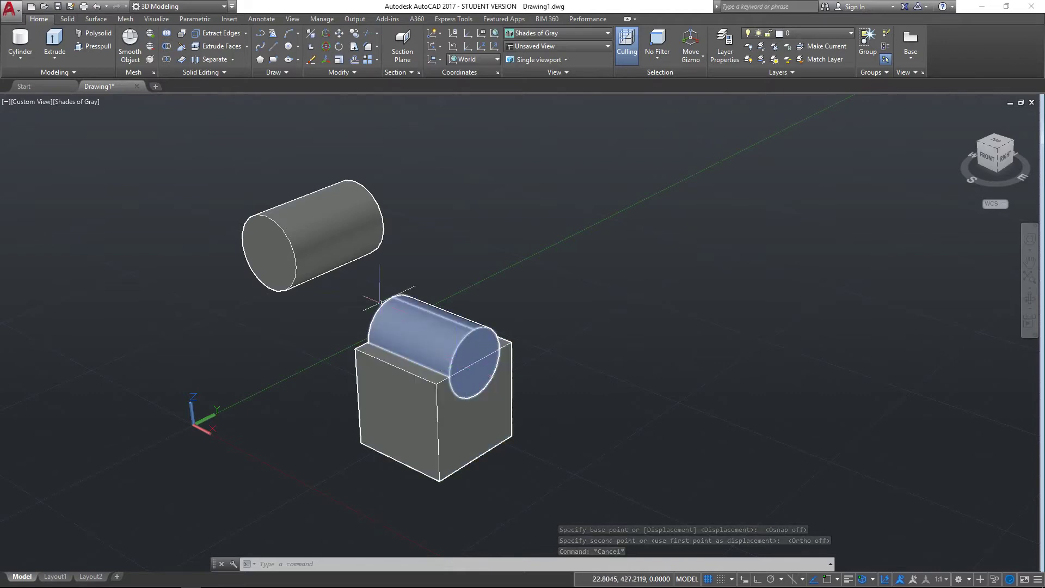
# Move the Y-direction cylinder by its front end-face center onto the midpoint of the top edge of the box's front face
pyautogui.click(311, 248)
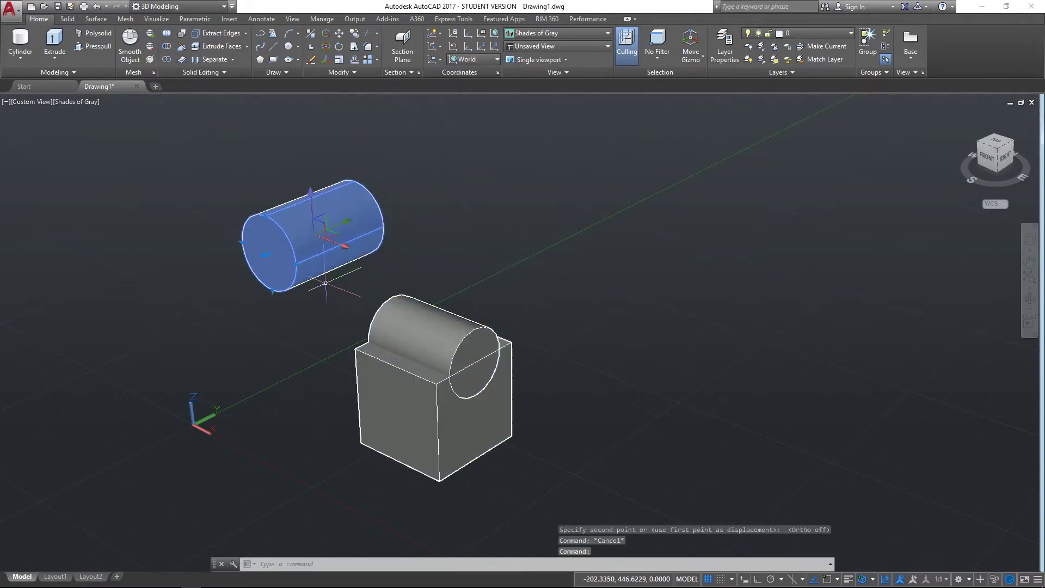
pyautogui.press('Return')
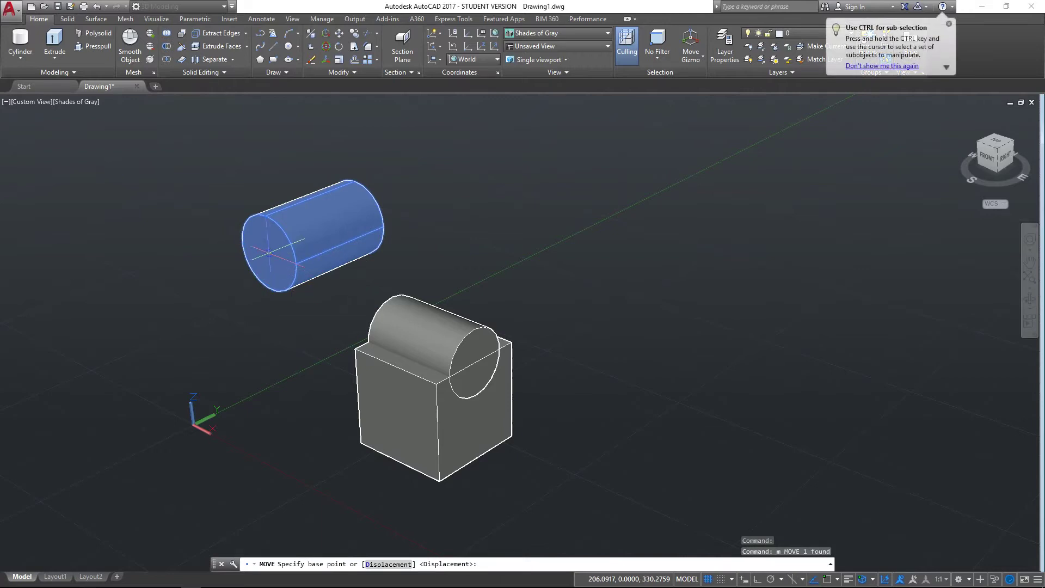
pyautogui.click(274, 246)
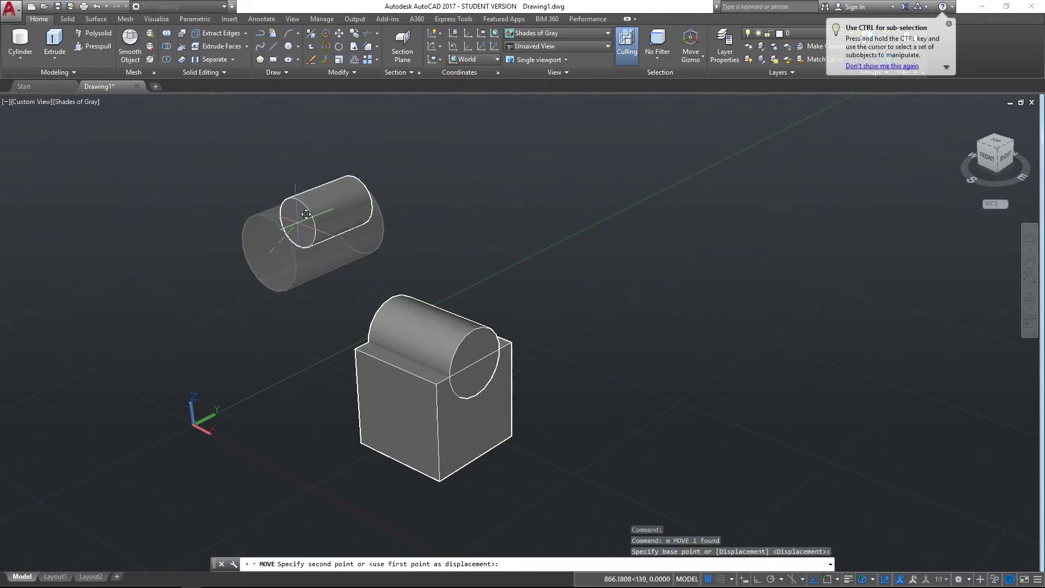
pyautogui.click(402, 364)
pyautogui.press('Escape')
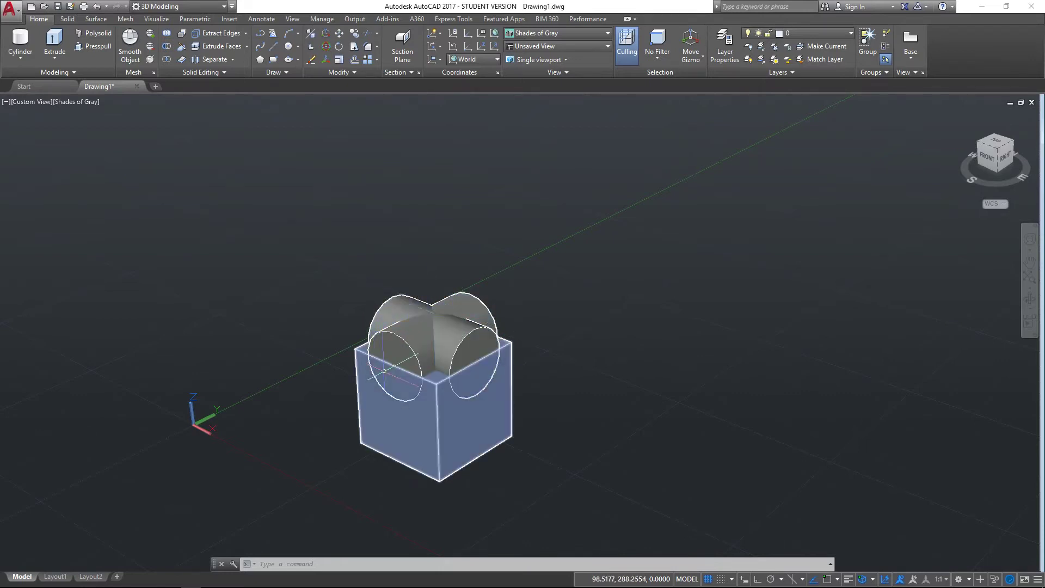
pyautogui.press('Escape')
pyautogui.press('Escape')
# Copy the box together with both cylinders to an empty area beside the original group
pyautogui.click(272, 247)
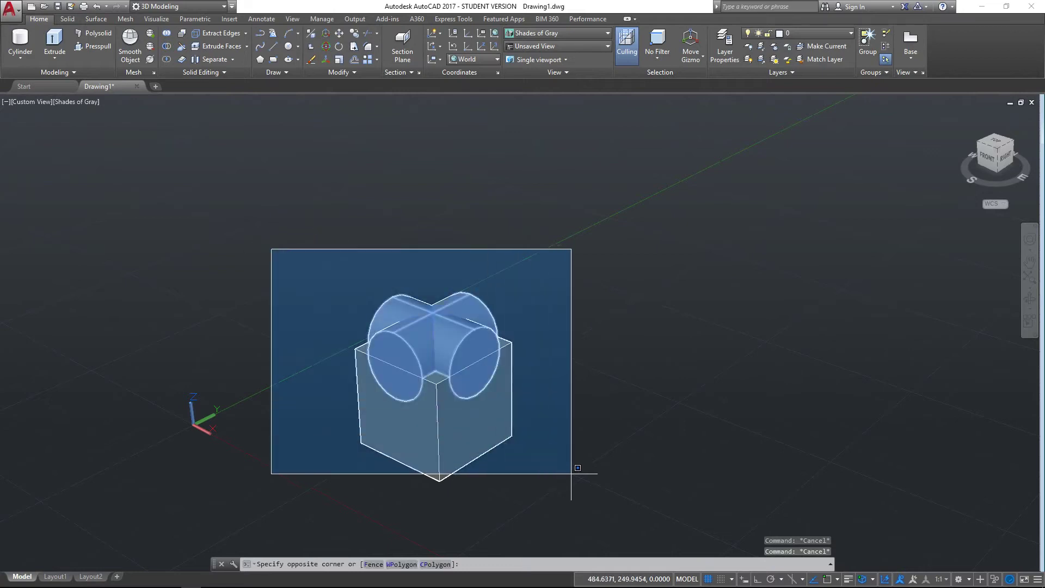
pyautogui.click(597, 489)
pyautogui.write('co')
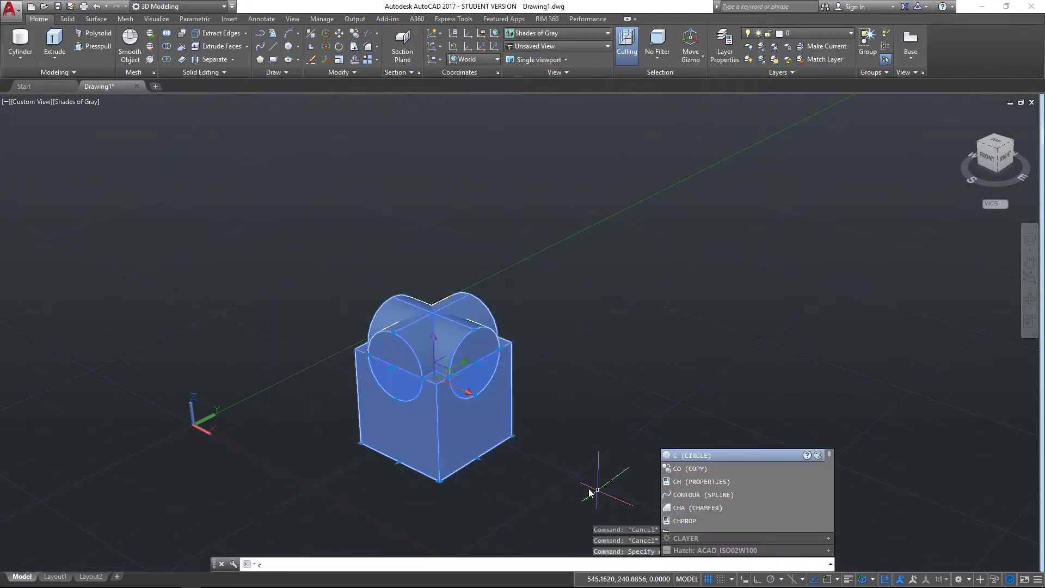
pyautogui.press('Return')
pyautogui.click(440, 480)
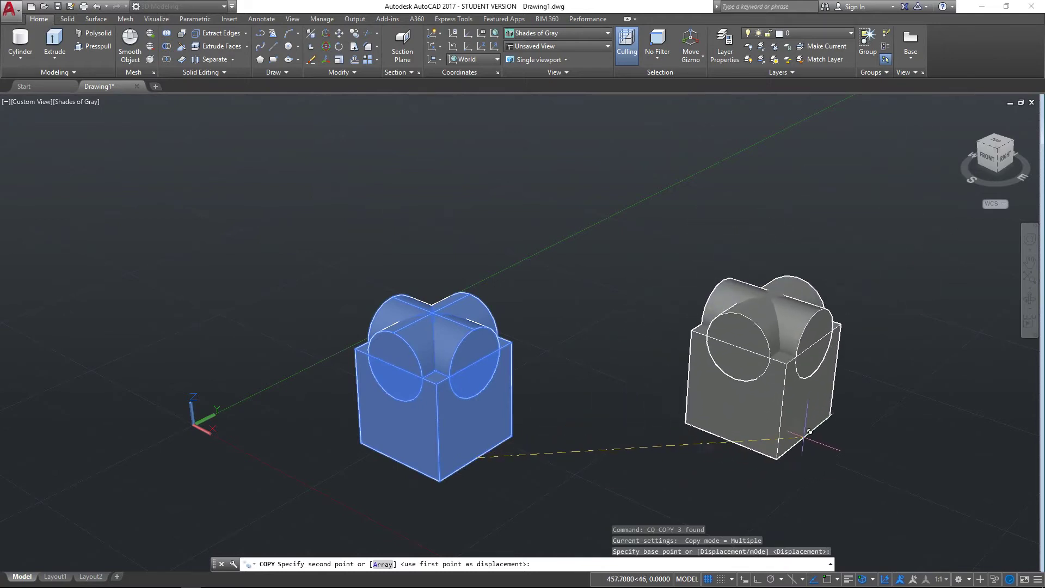
pyautogui.click(808, 444)
pyautogui.press('Escape')
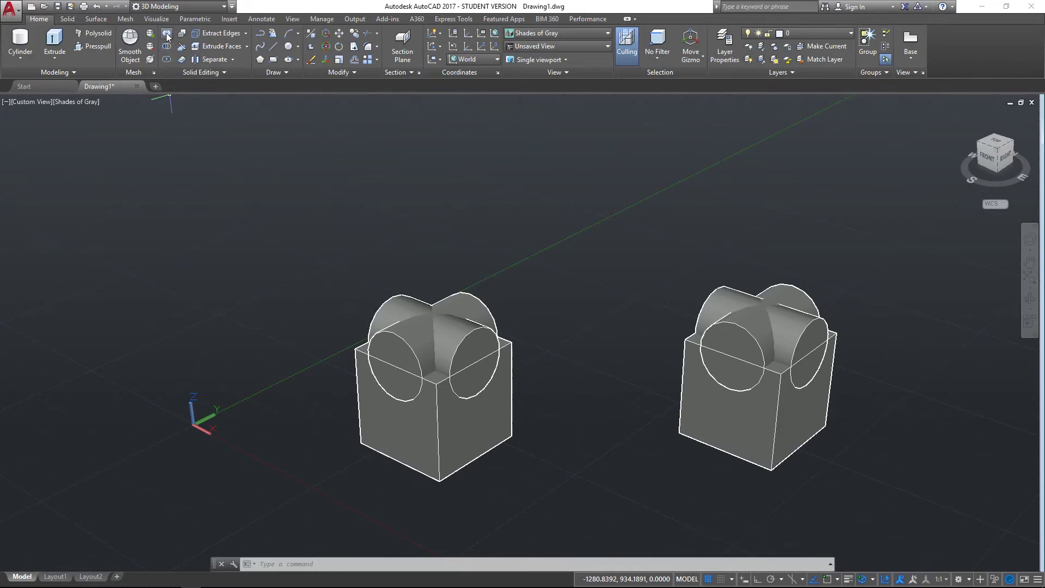
pyautogui.click(68, 19)
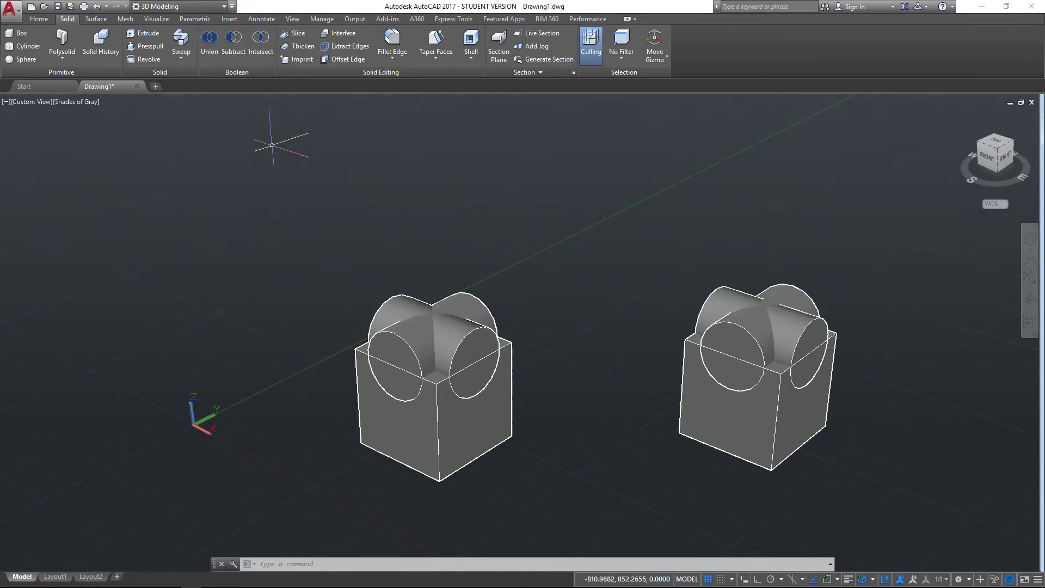
pyautogui.click(210, 43)
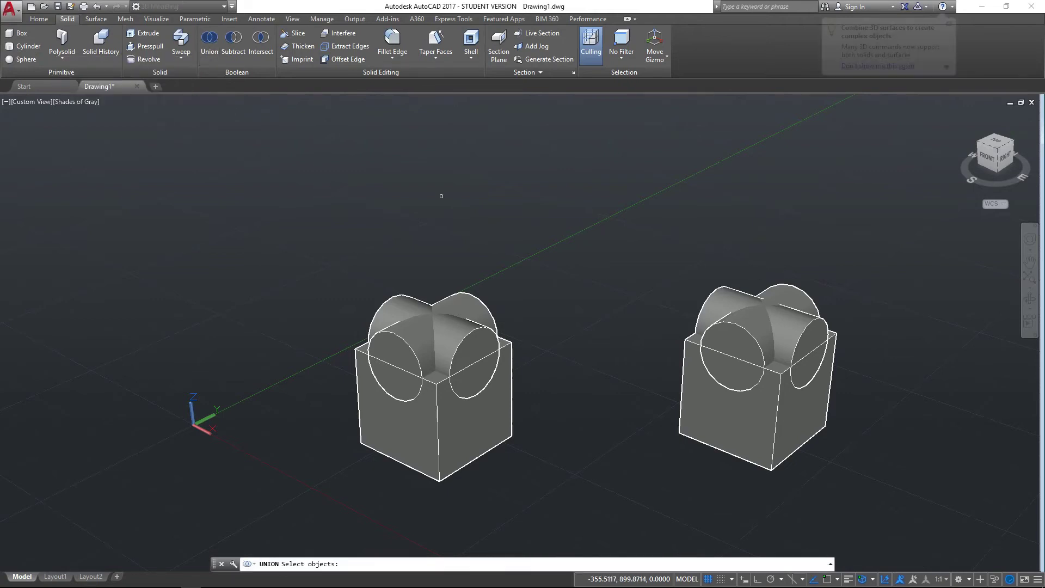
pyautogui.click(412, 338)
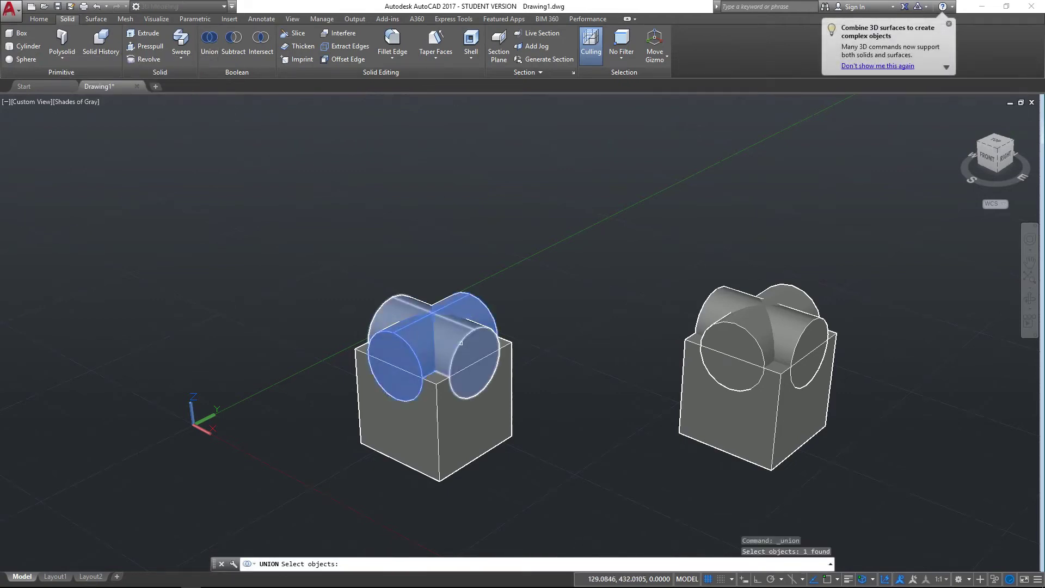
pyautogui.click(466, 347)
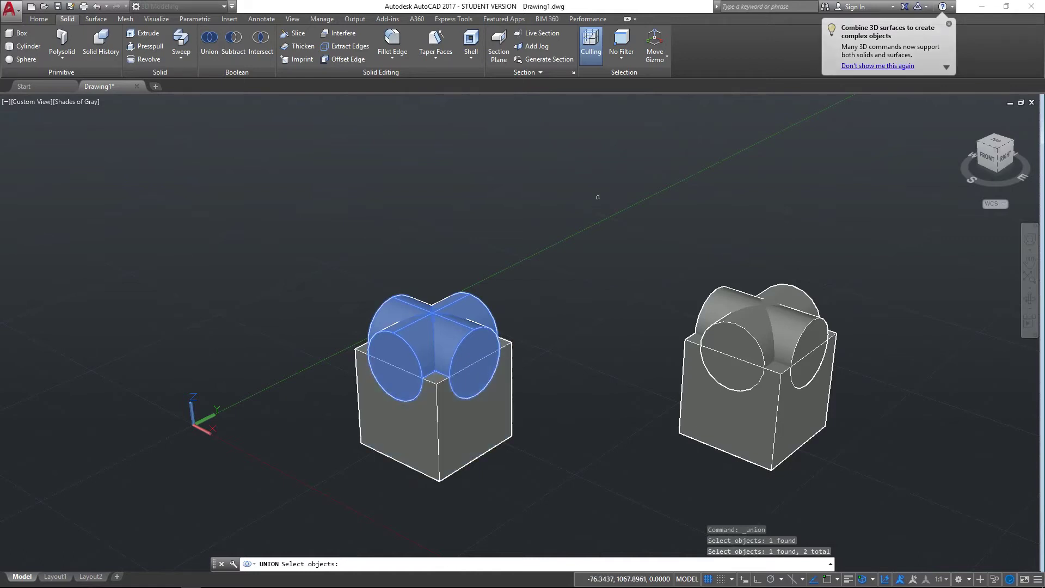
pyautogui.press('Escape')
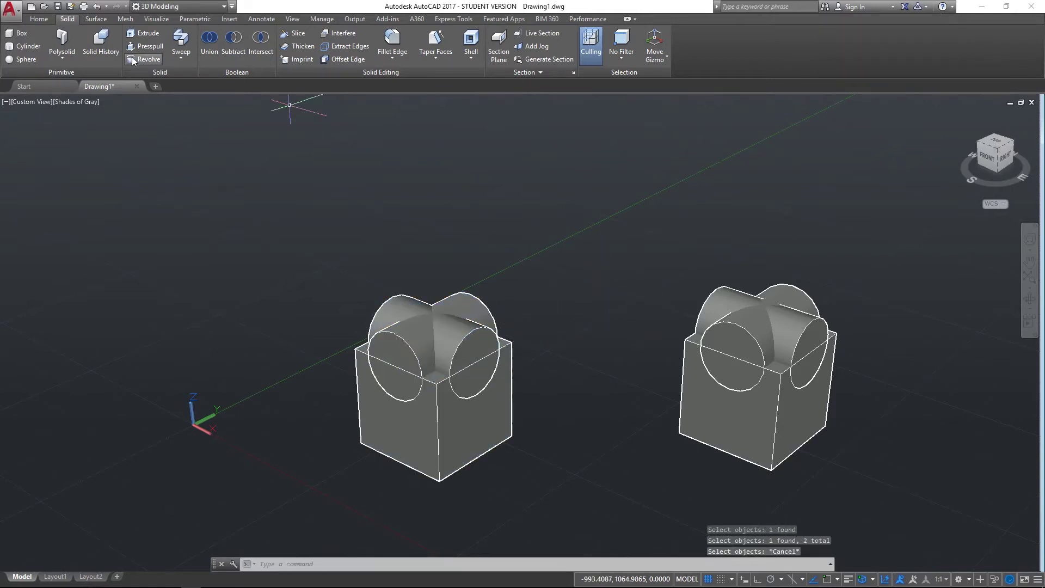
# Union the two crossing cylinders on the original box into one solid
pyautogui.click(210, 37)
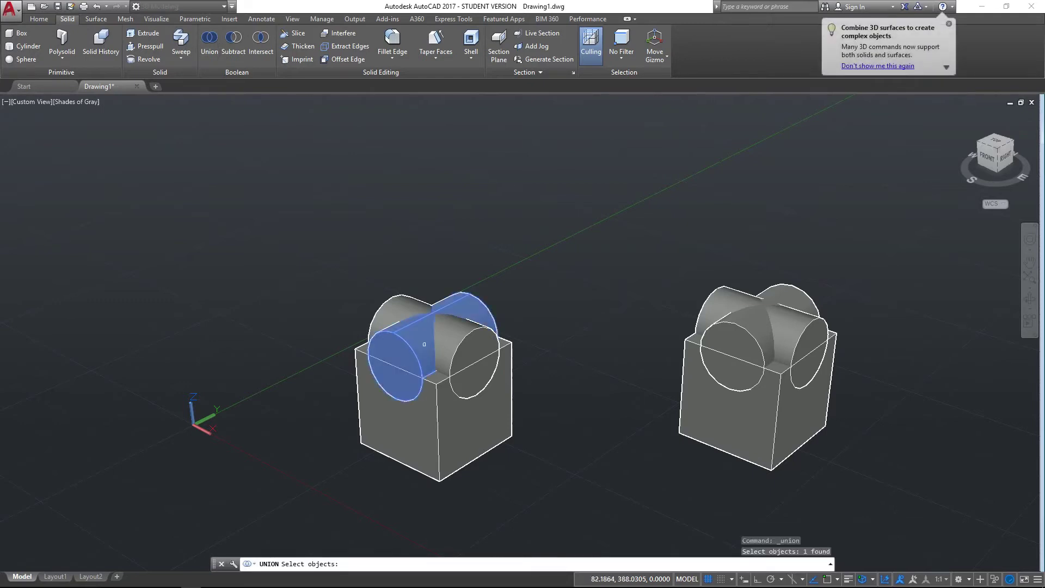
pyautogui.click(482, 308)
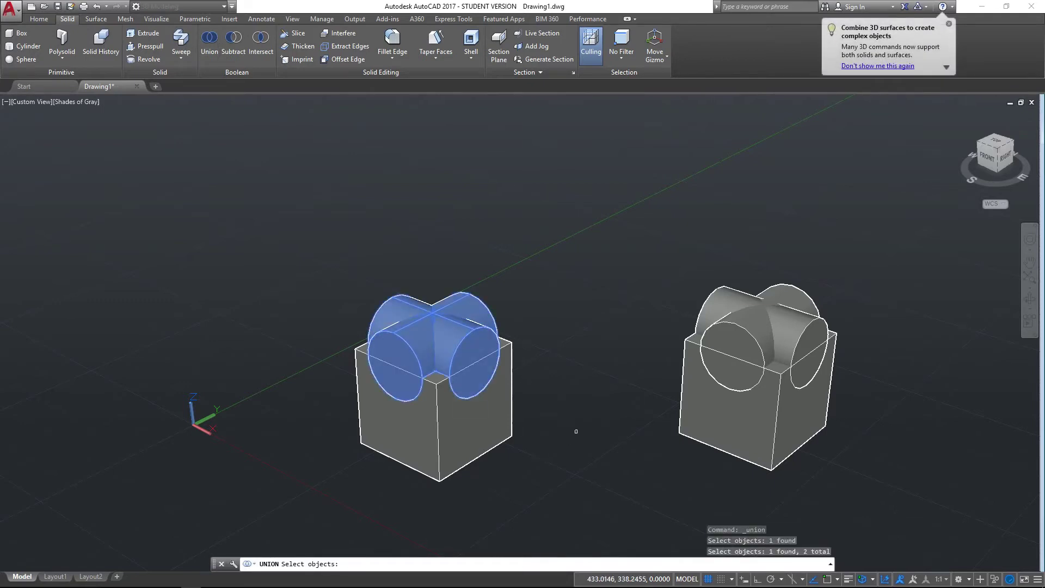
pyautogui.press('Return')
# Move the united cylinders off the original box into the empty space between the two groups
pyautogui.click(479, 311)
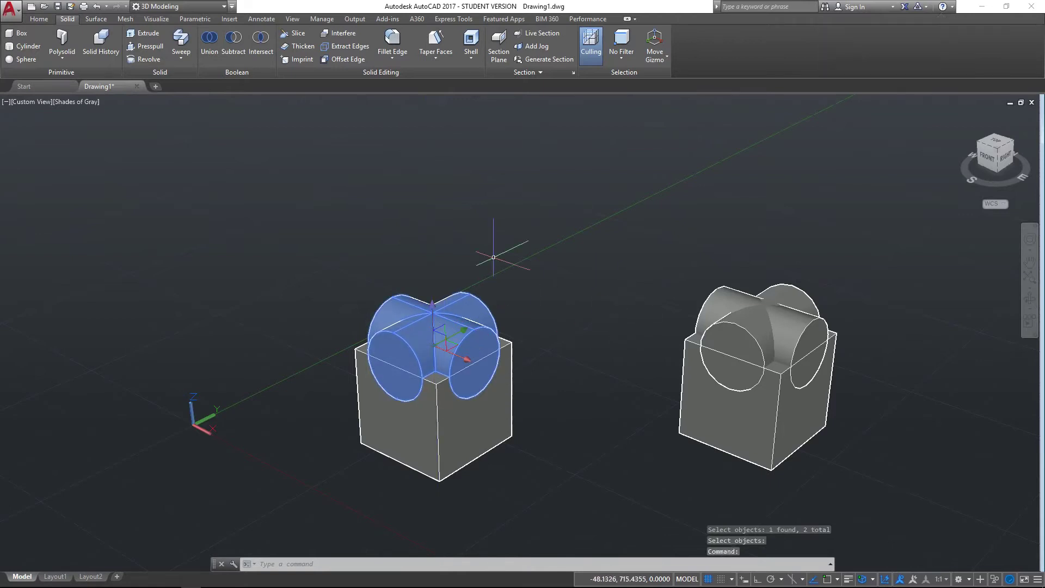
pyautogui.write('m')
pyautogui.press('Return')
pyautogui.click(473, 362)
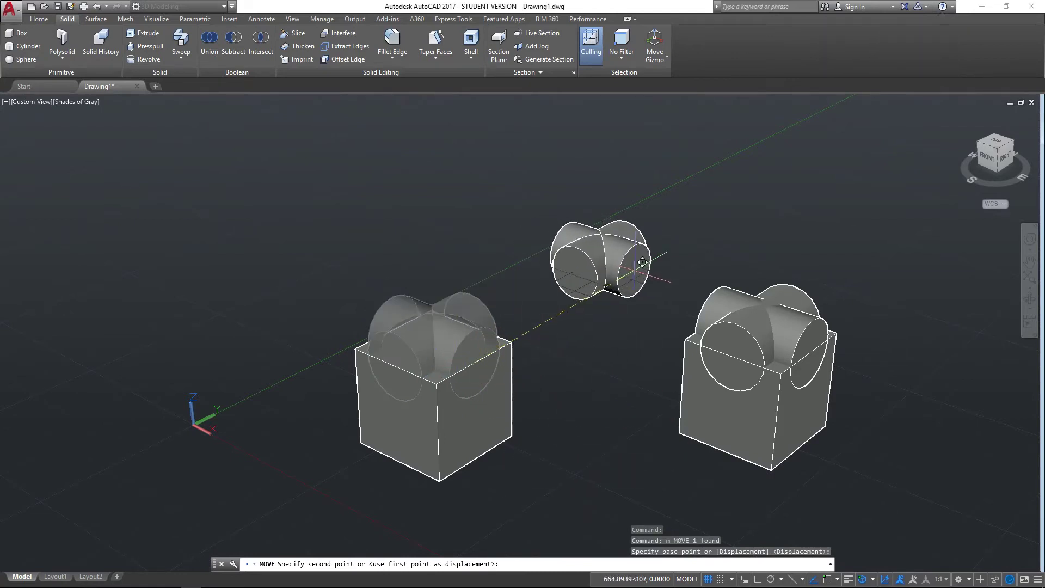
pyautogui.click(607, 323)
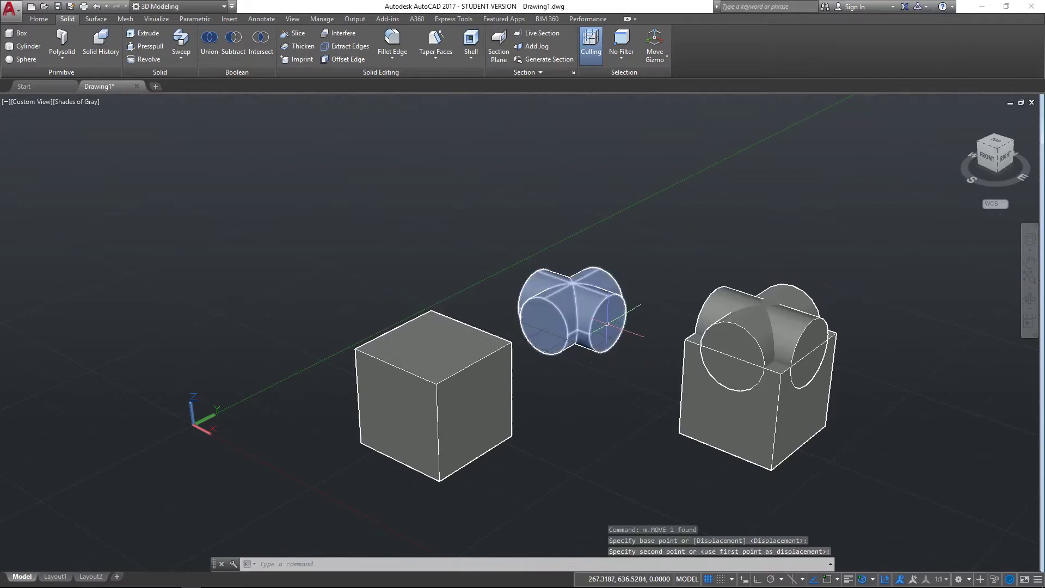
# Move the united cylinders back to their previous place on top of the original box
pyautogui.click(606, 323)
pyautogui.write('m')
pyautogui.press('Return')
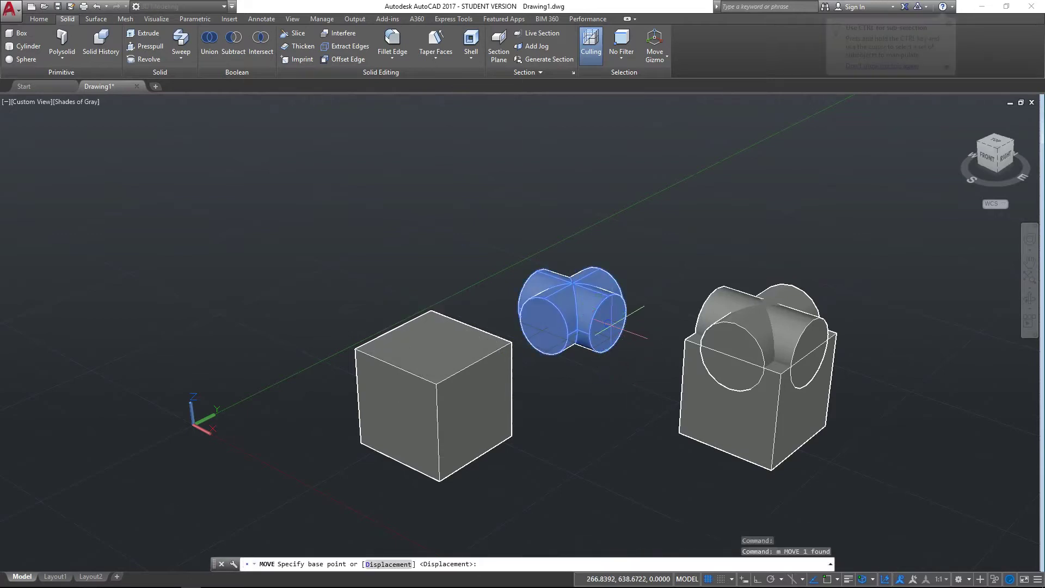
pyautogui.click(606, 323)
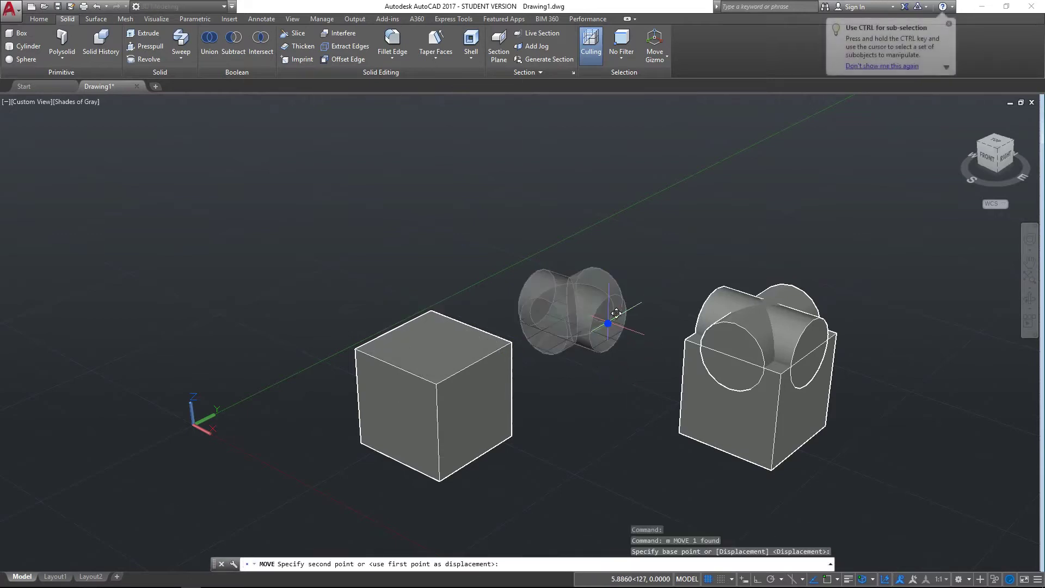
pyautogui.click(479, 354)
pyautogui.press('Escape')
pyautogui.click(452, 328)
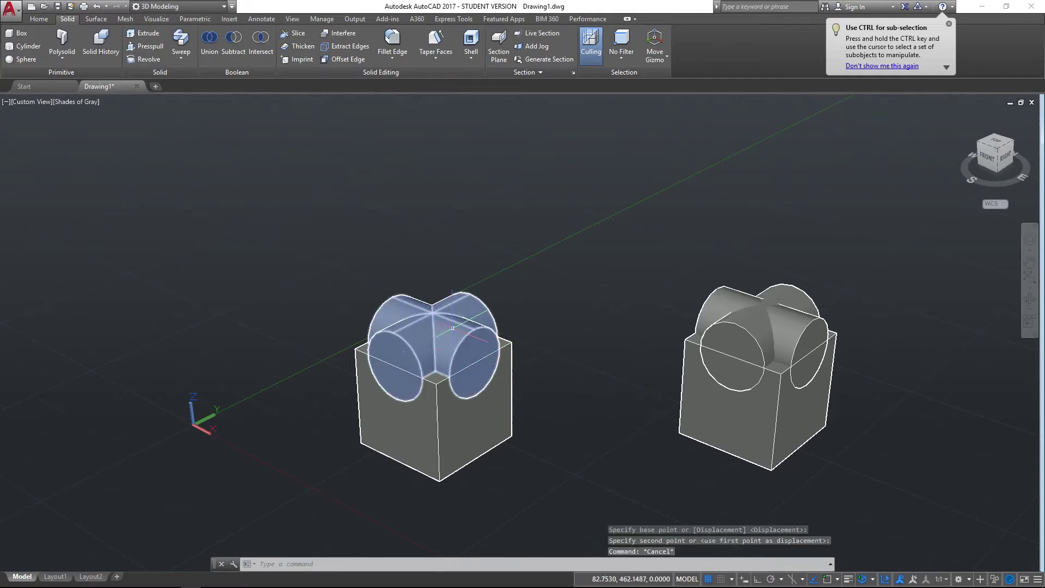
pyautogui.press('Escape')
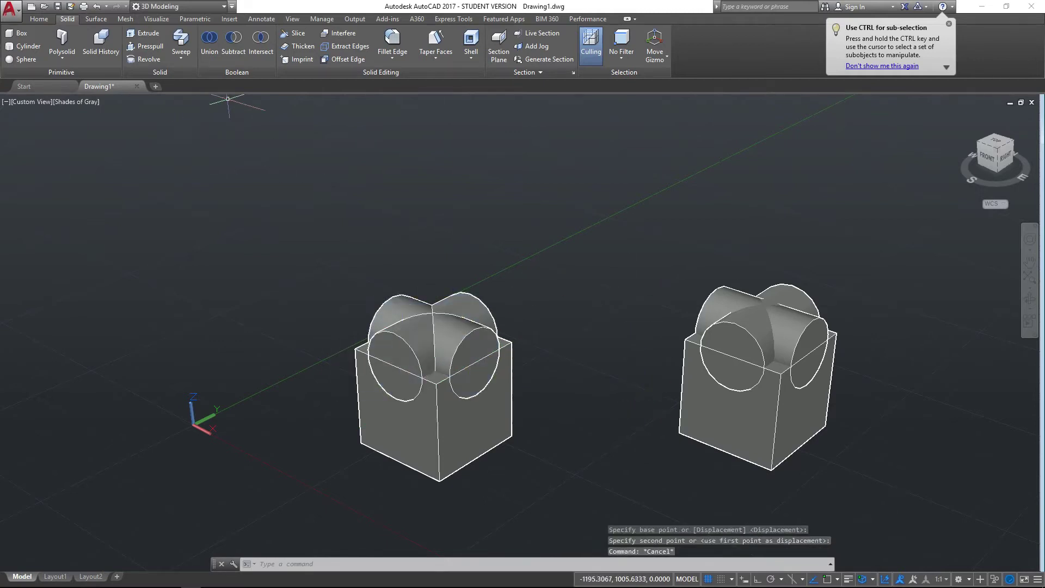
pyautogui.click(415, 328)
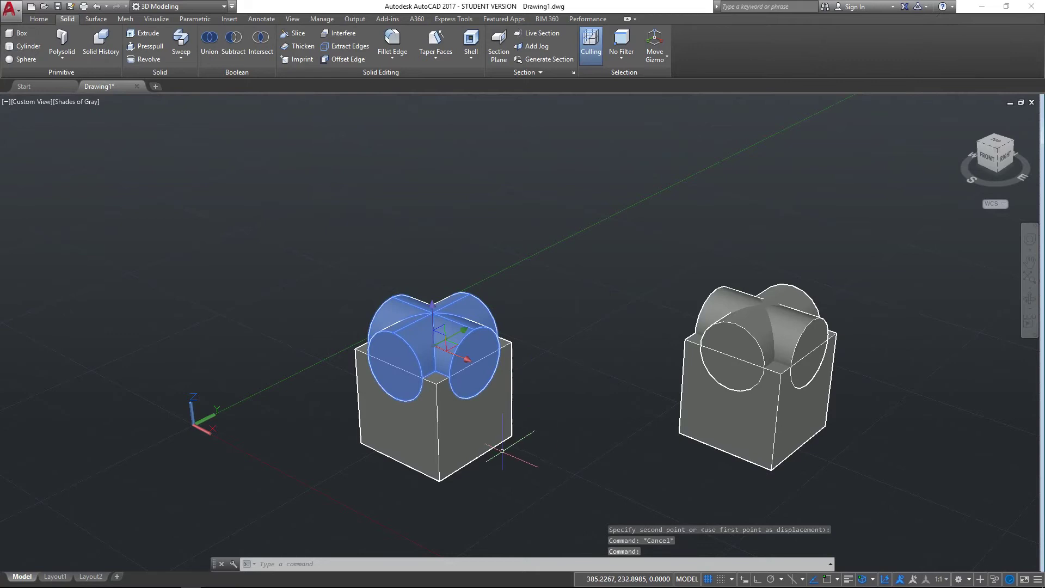
pyautogui.click(468, 435)
pyautogui.press('Escape')
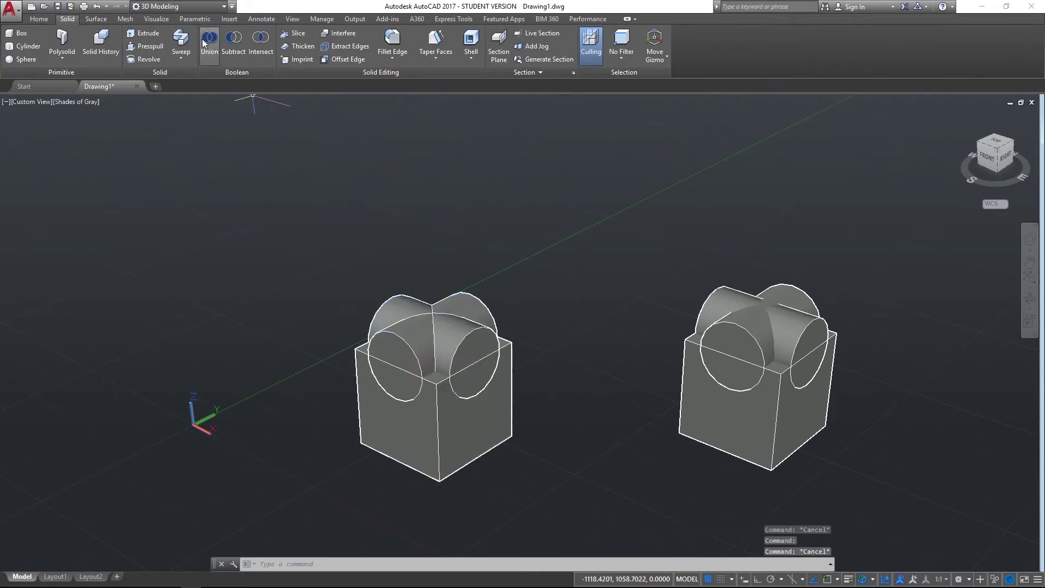
# Union the joined cylinders with the original box into a single solid
pyautogui.click(209, 40)
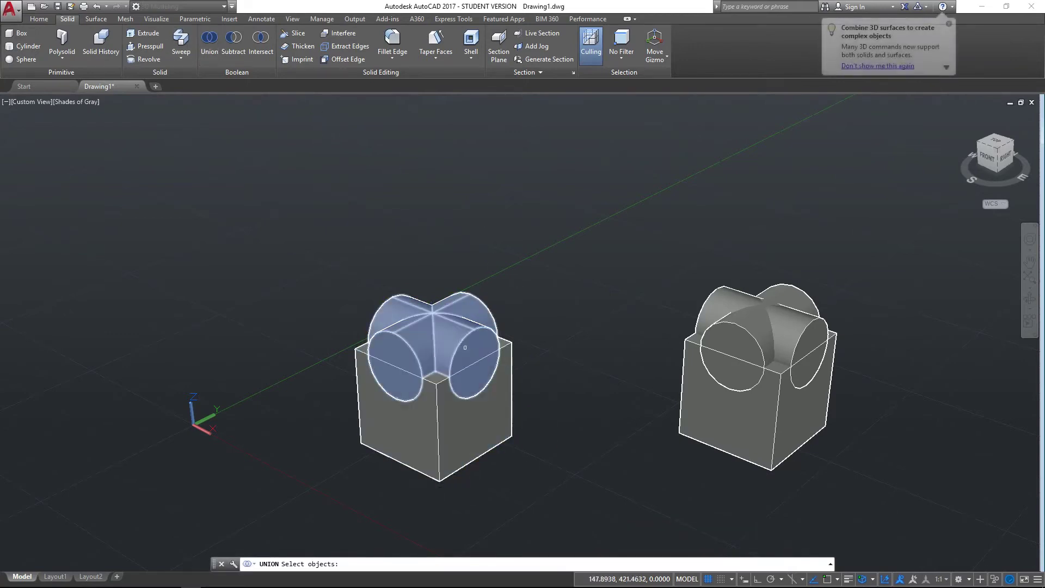
pyautogui.click(476, 359)
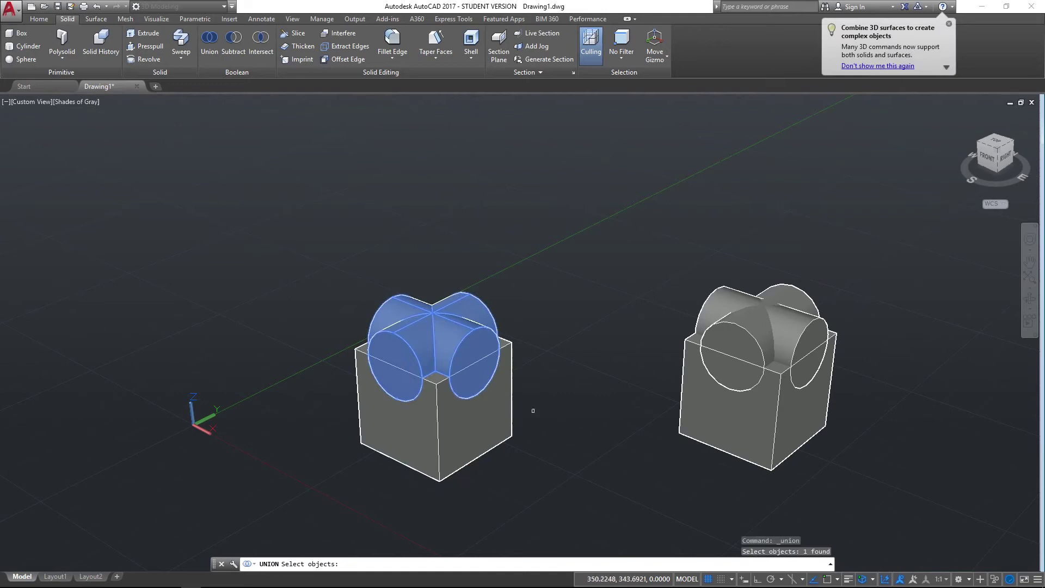
pyautogui.click(464, 430)
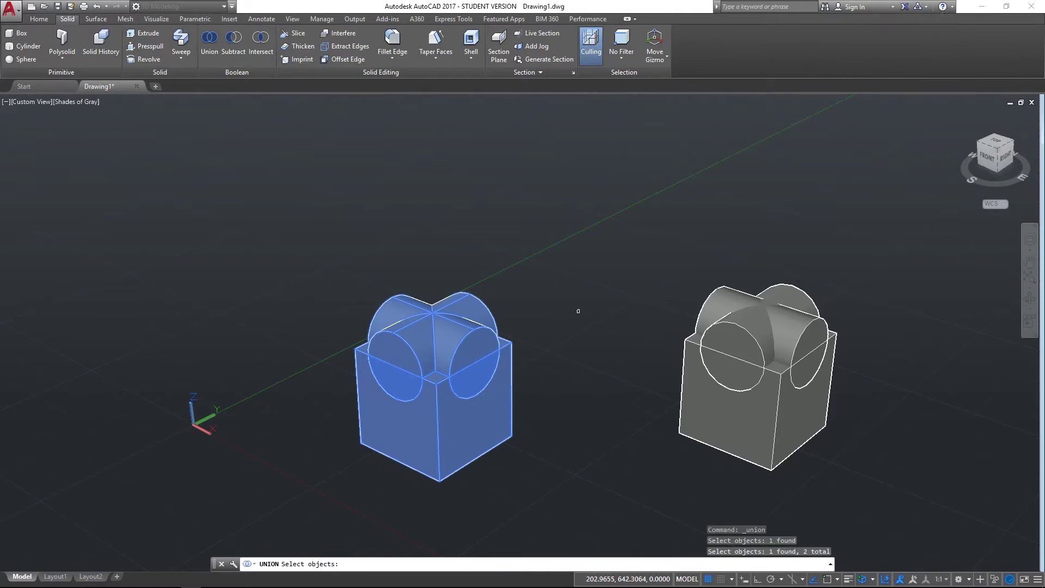
pyautogui.press('Return')
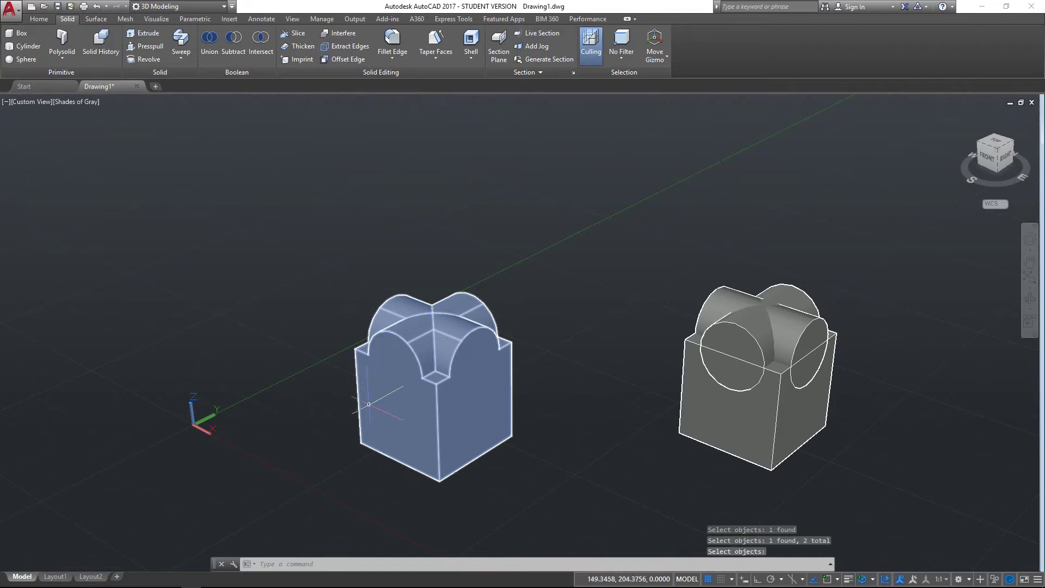
pyautogui.click(425, 393)
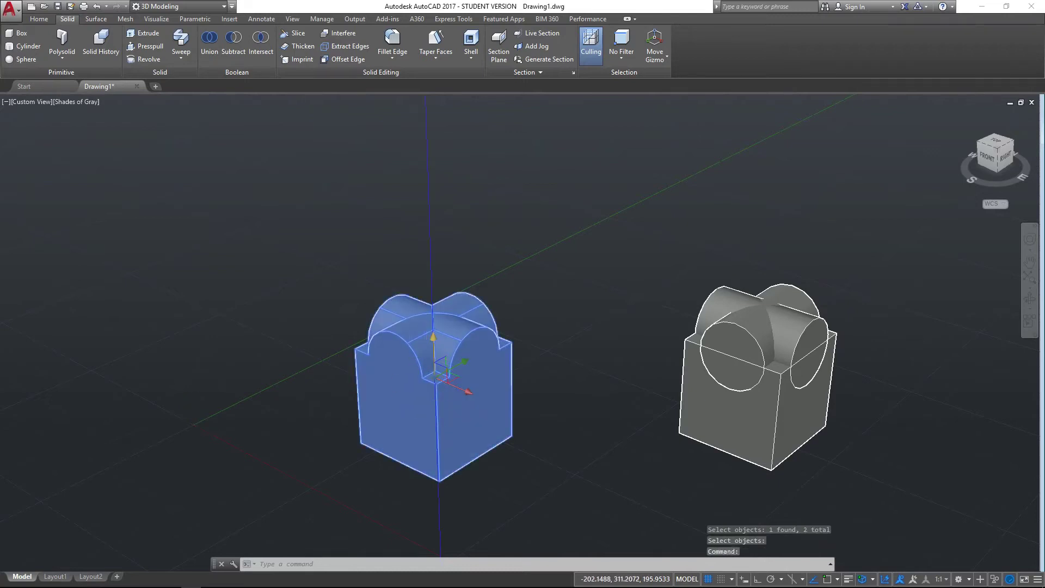
pyautogui.click(433, 346)
pyautogui.press('Escape')
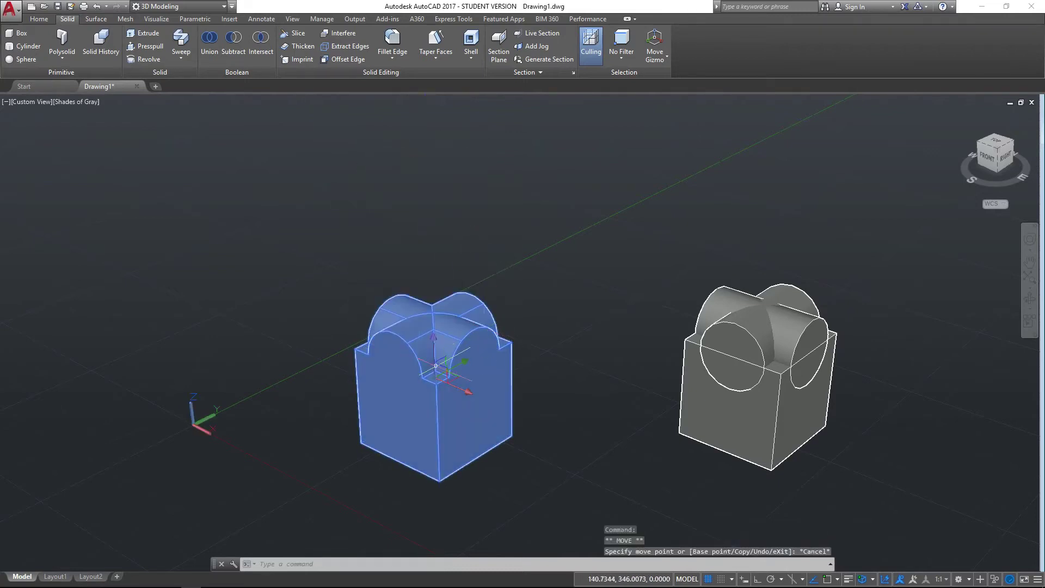
pyautogui.click(464, 360)
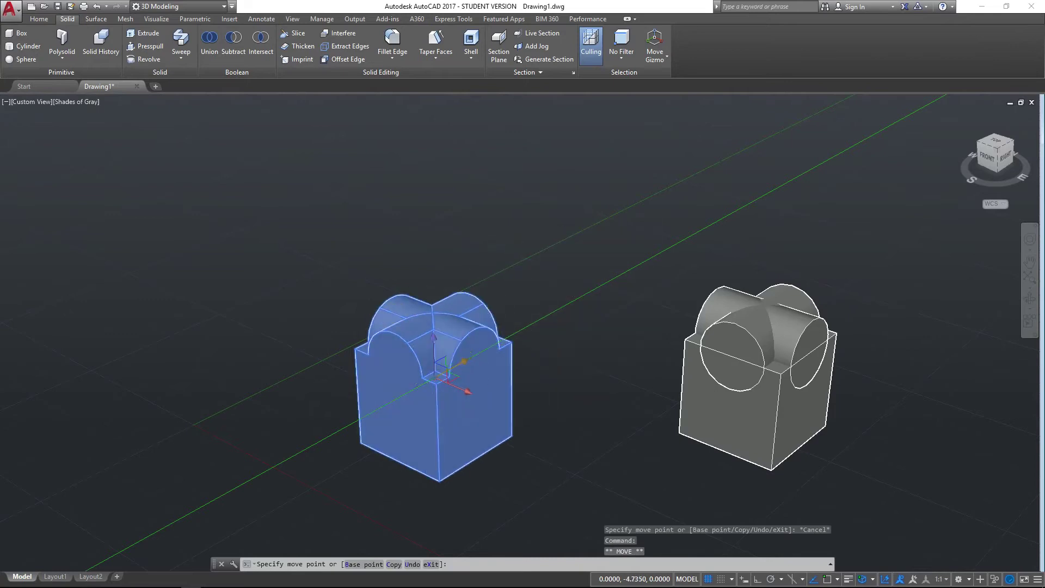
pyautogui.press('Escape')
pyautogui.moveTo(637, 309); pyautogui.dragTo(449, 331, button='middle')
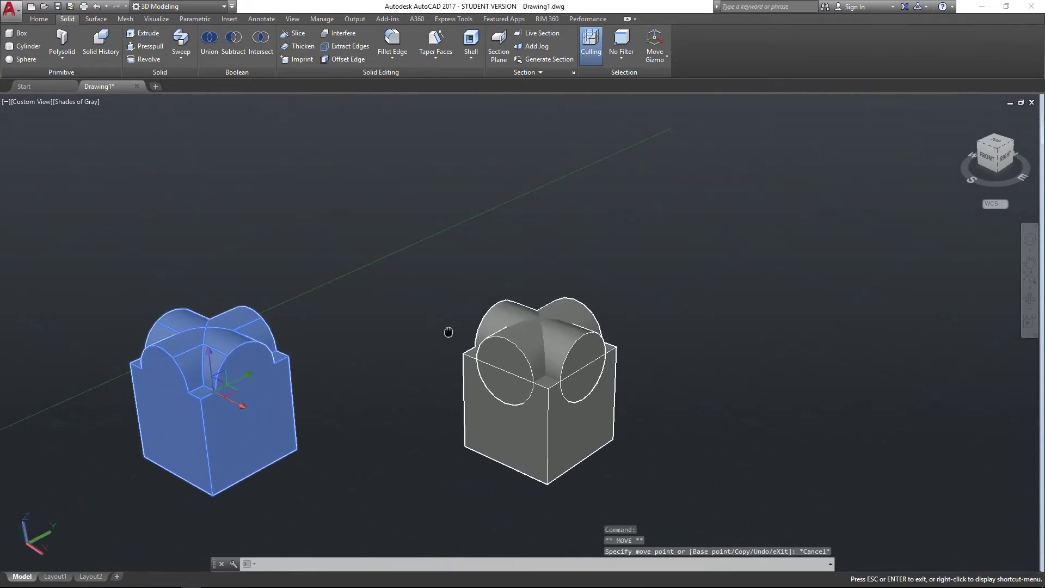
pyautogui.press('Escape')
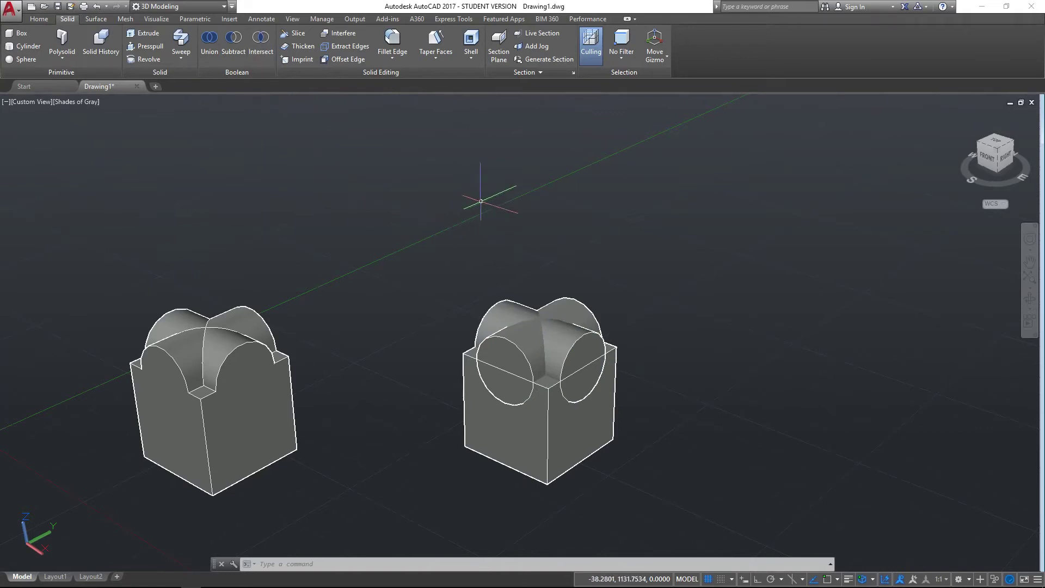
pyautogui.click(233, 46)
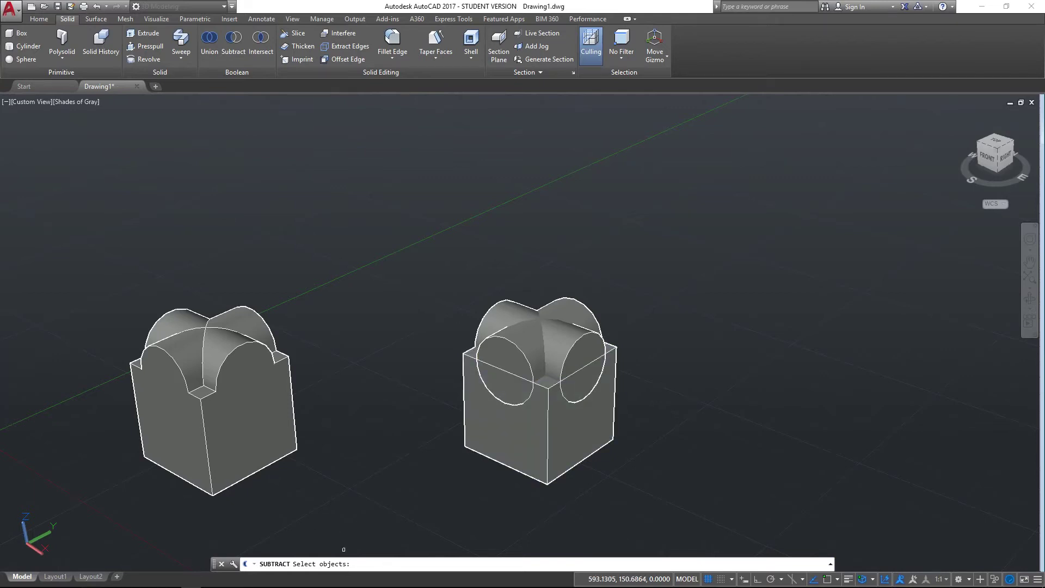
pyautogui.click(830, 565)
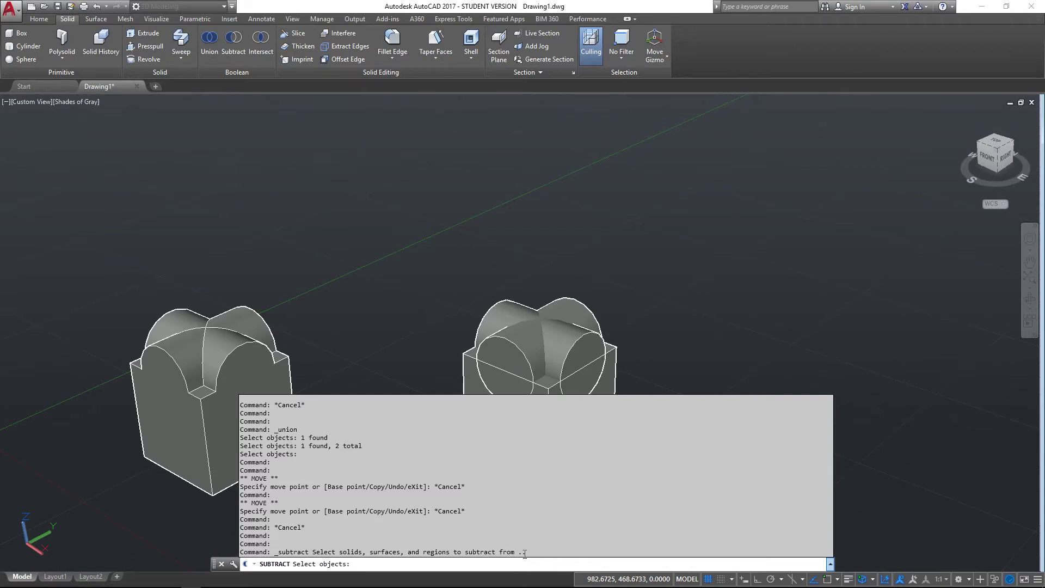
pyautogui.press('Escape')
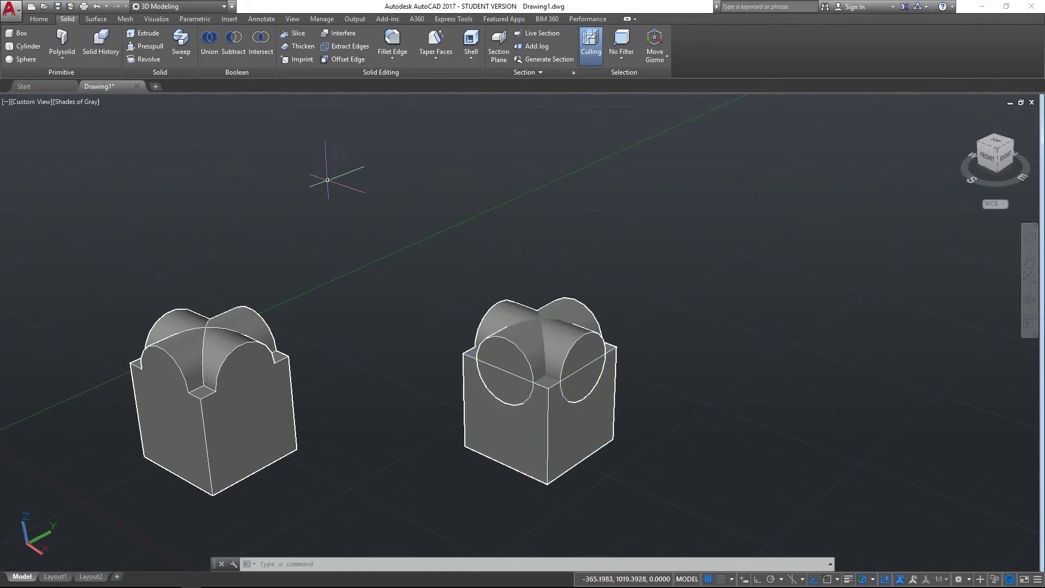
# Subtract both crossing cylinders from the copied box
pyautogui.click(235, 44)
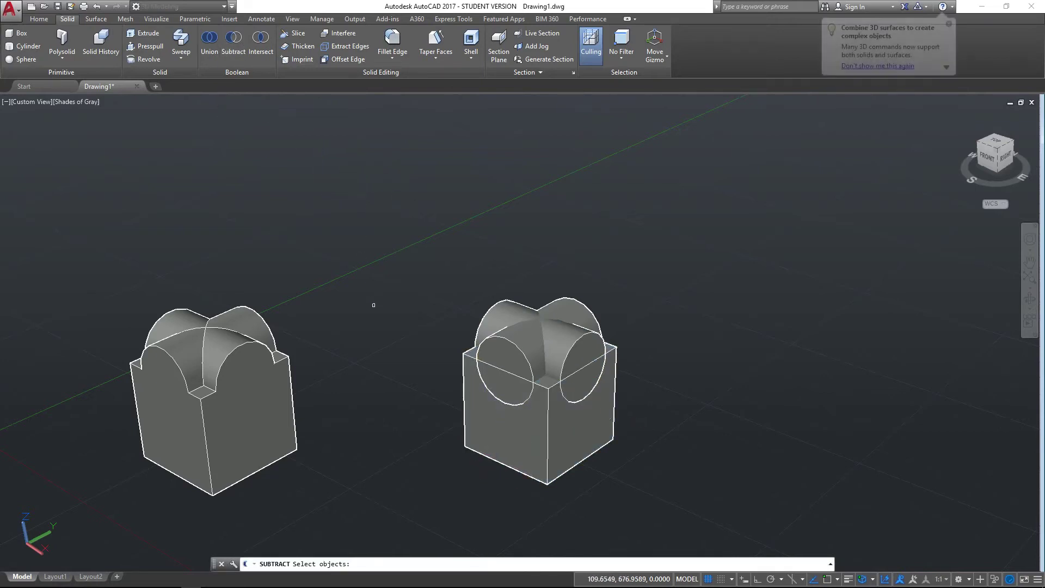
pyautogui.click(528, 435)
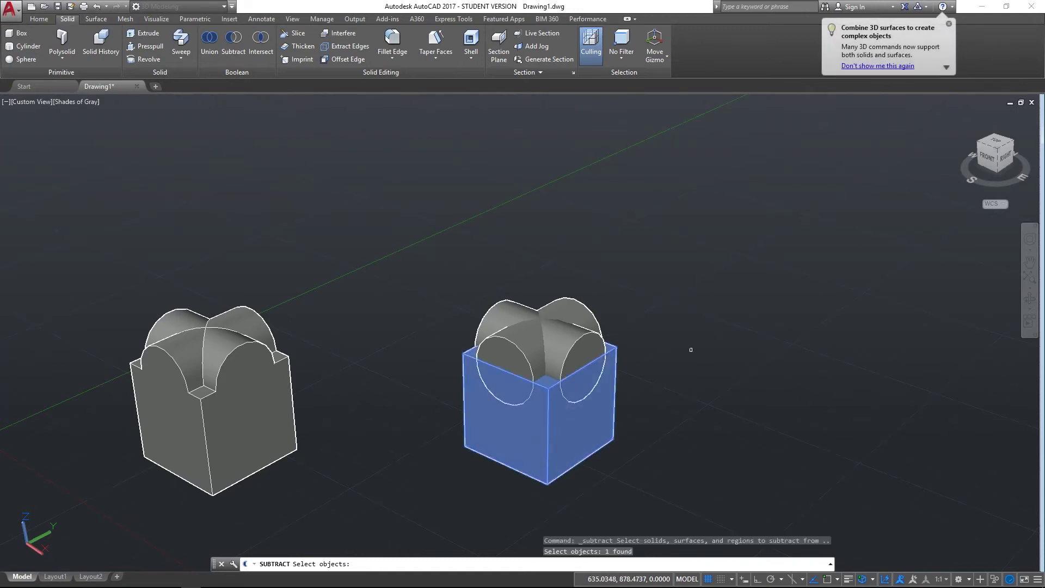
pyautogui.press('Return')
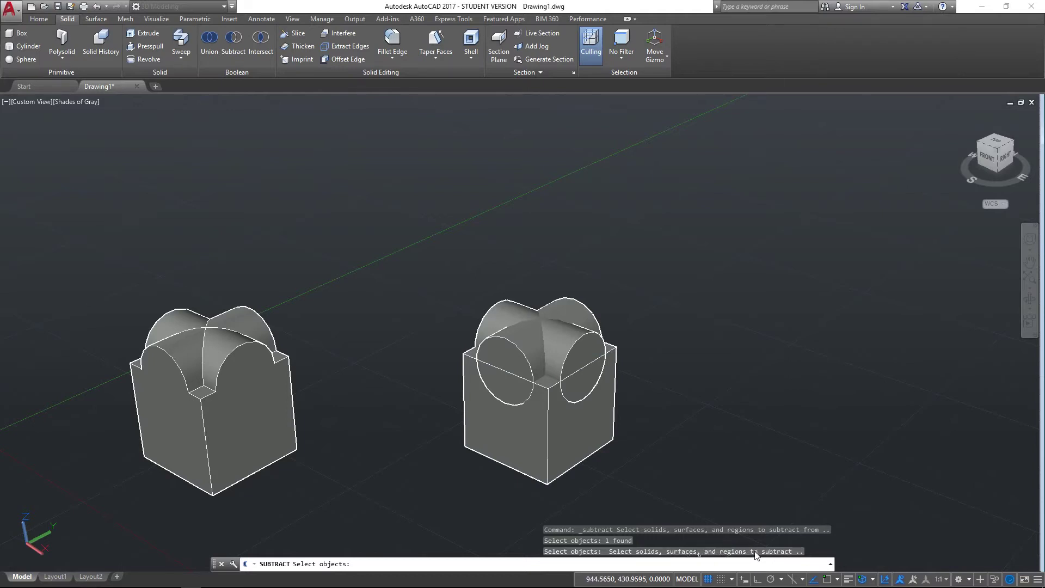
pyautogui.click(561, 341)
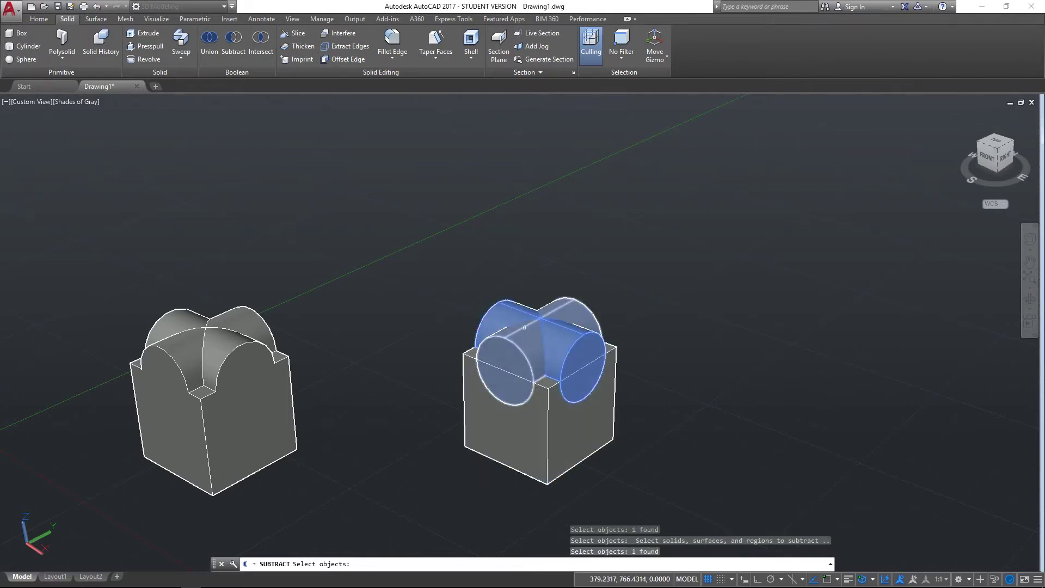
pyautogui.click(527, 343)
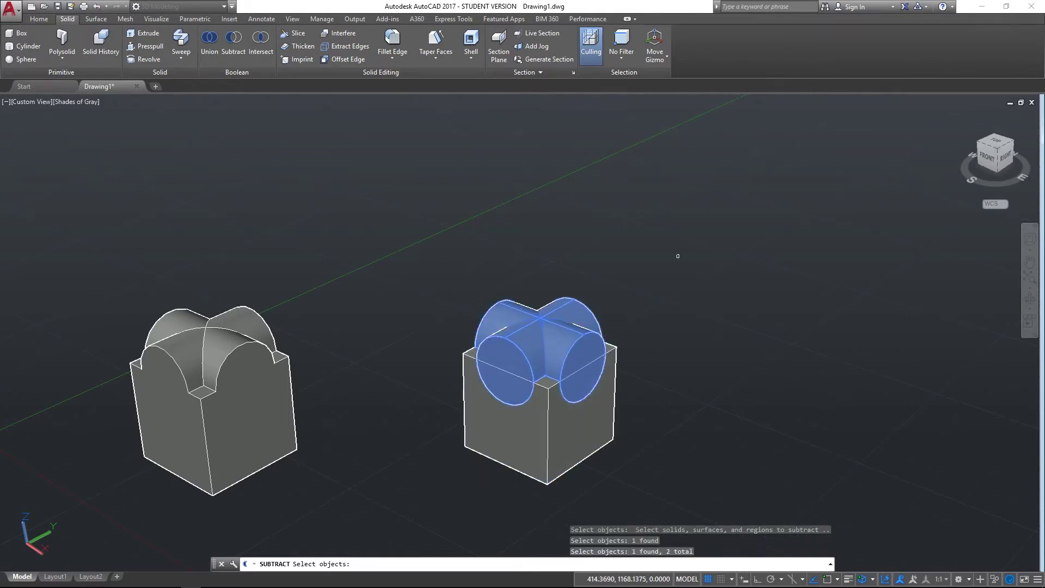
pyautogui.press('Return')
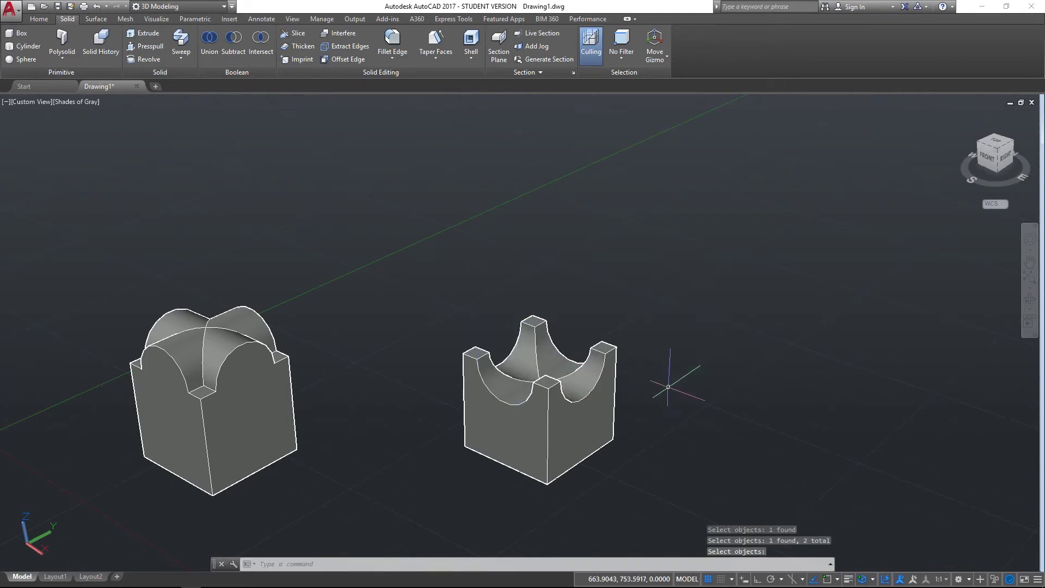
# In the top view, draw a circle with radius 50 in an empty area beside the solids and turn on object snap
pyautogui.click(1028, 299)
pyautogui.moveTo(701, 347); pyautogui.dragTo(725, 357)
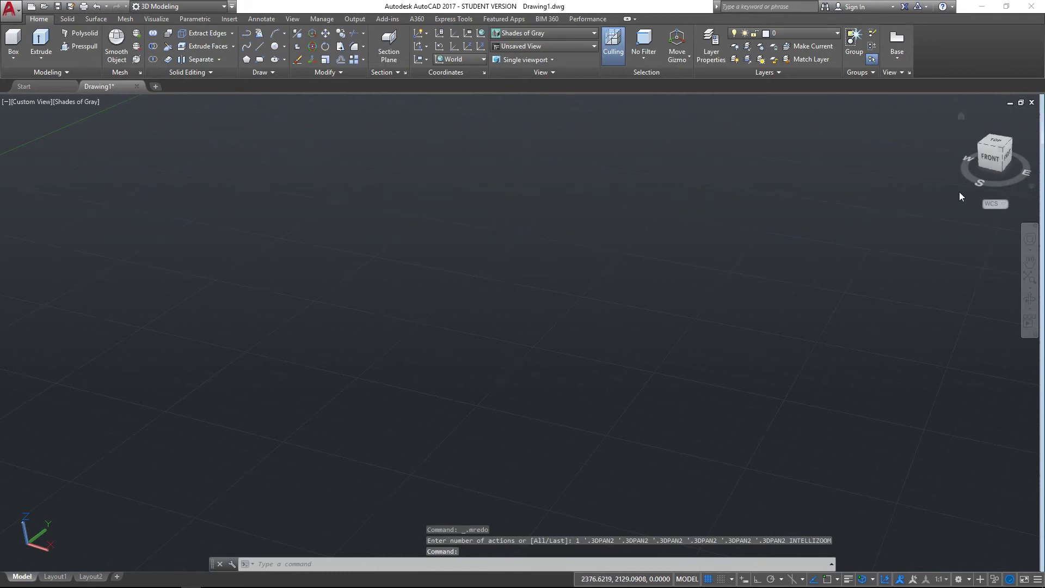
pyautogui.click(987, 149)
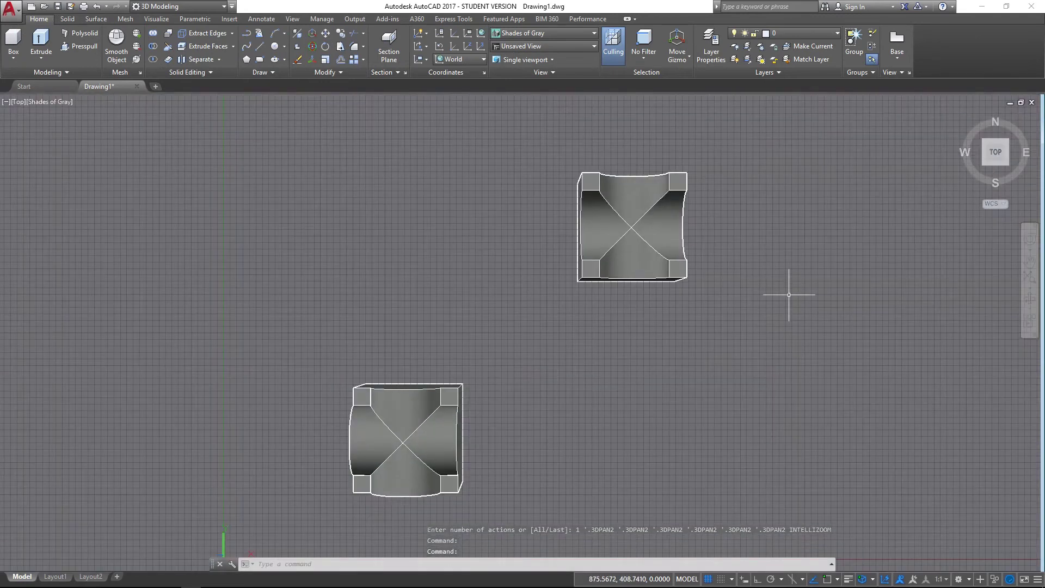
pyautogui.moveTo(793, 291); pyautogui.dragTo(452, 191, button='middle')
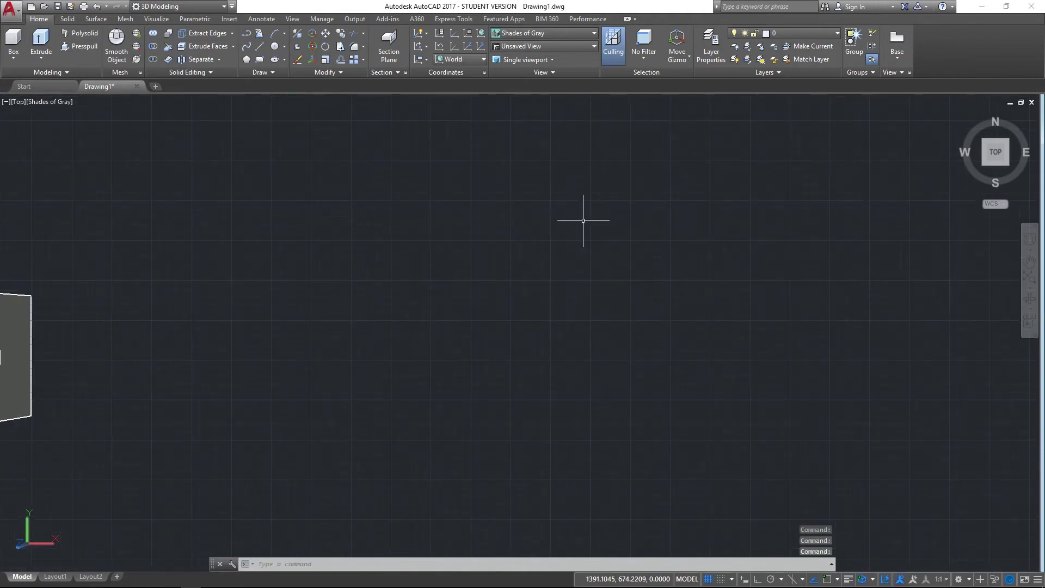
pyautogui.click(274, 47)
pyautogui.click(350, 289)
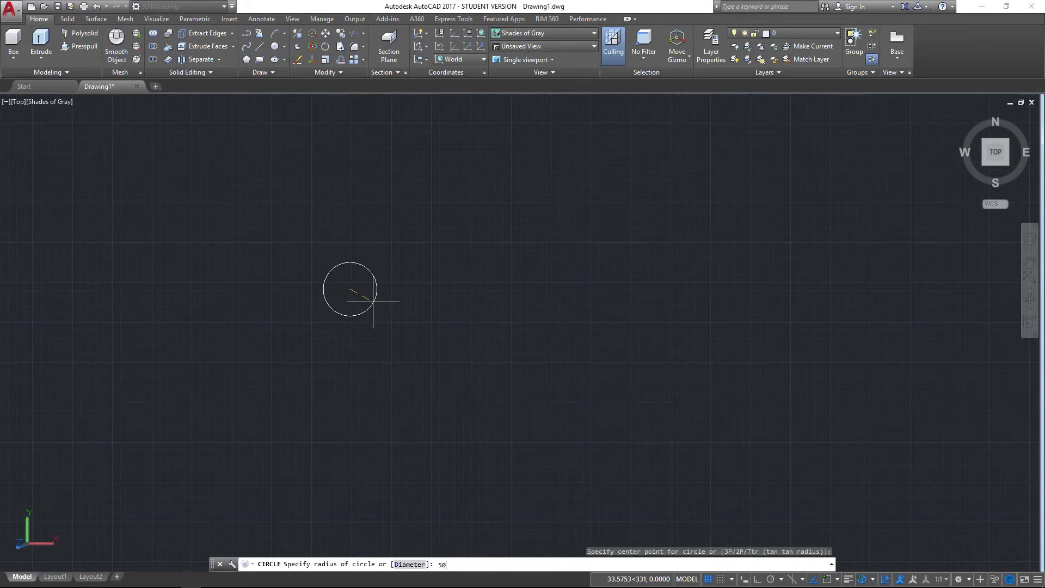
pyautogui.press('Return')
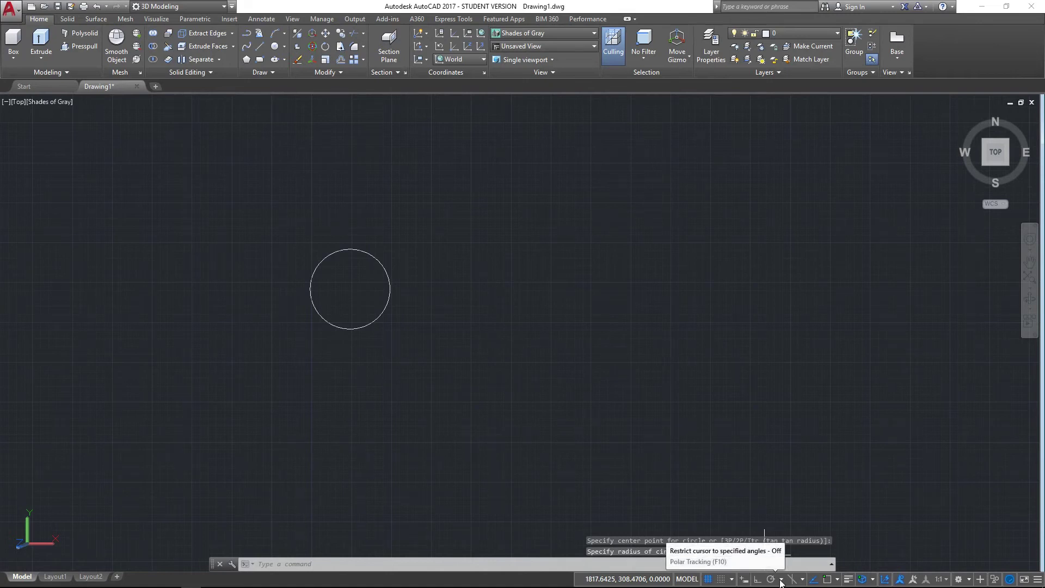
pyautogui.click(827, 578)
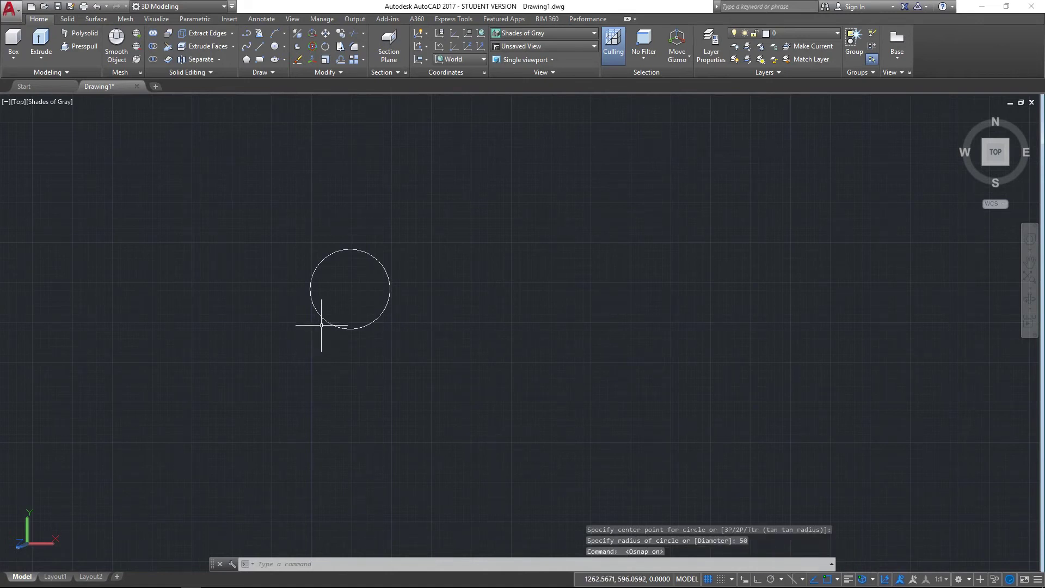
# Copy the circle from its center 150 units horizontally to the right with Ortho on
pyautogui.click(335, 325)
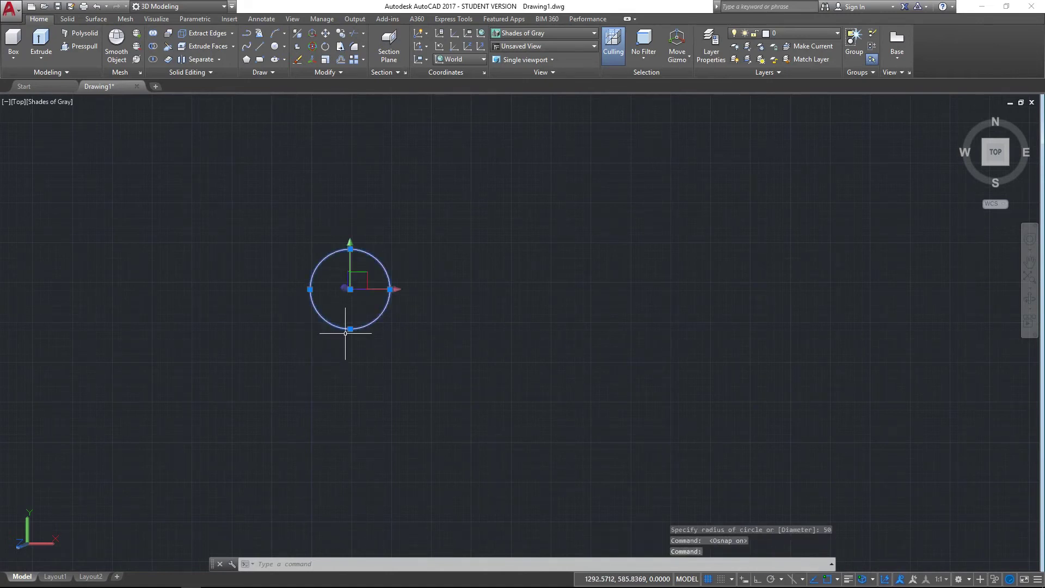
pyautogui.write('co')
pyautogui.press('Return')
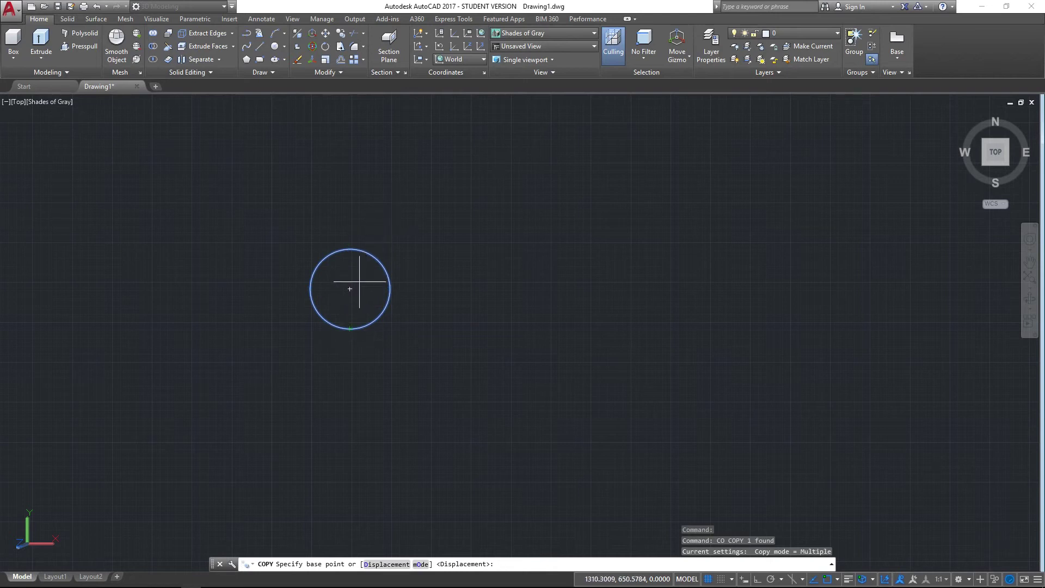
pyautogui.click(350, 289)
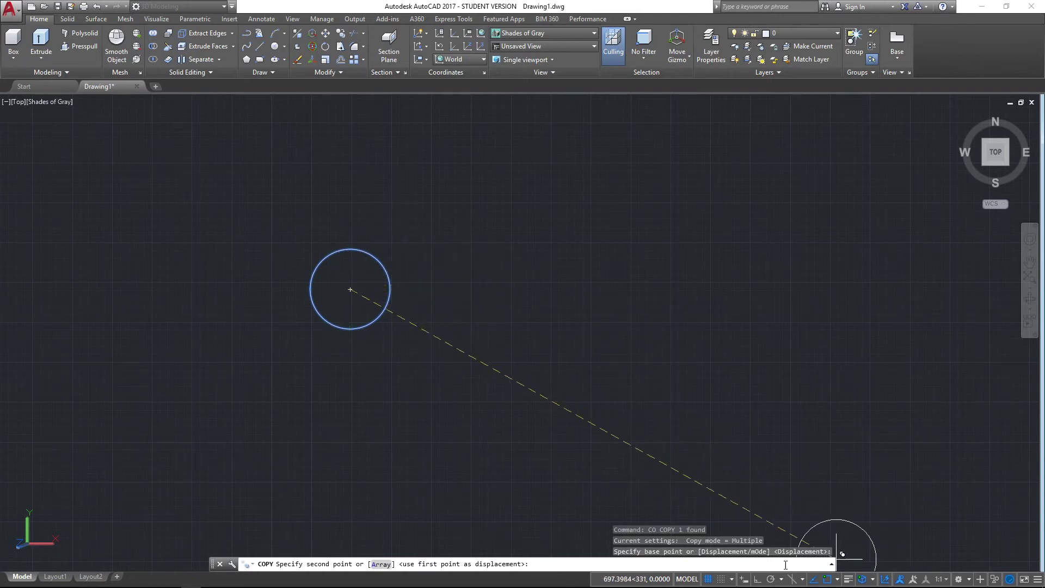
pyautogui.click(757, 580)
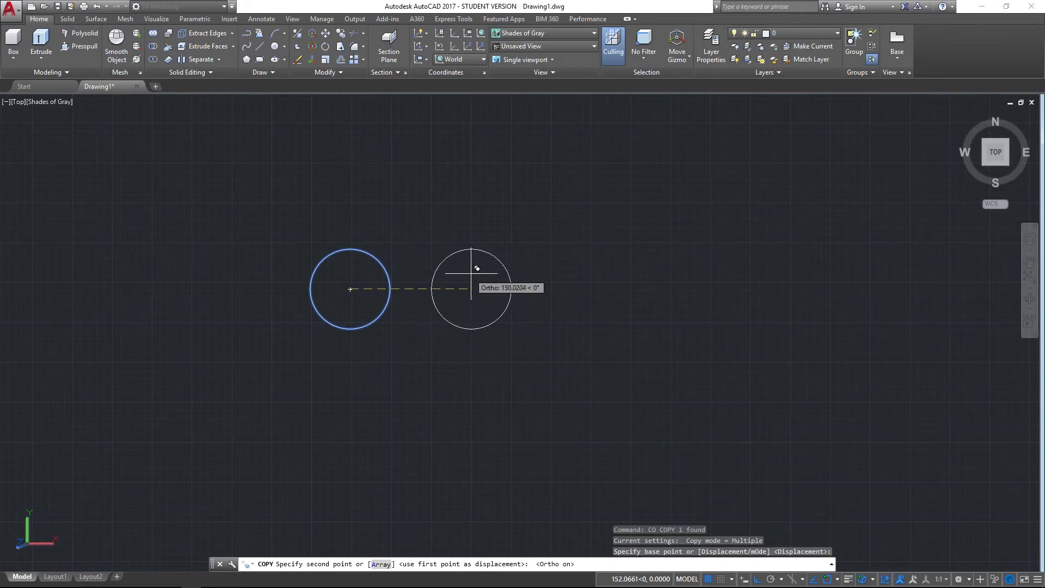
pyautogui.write('15')
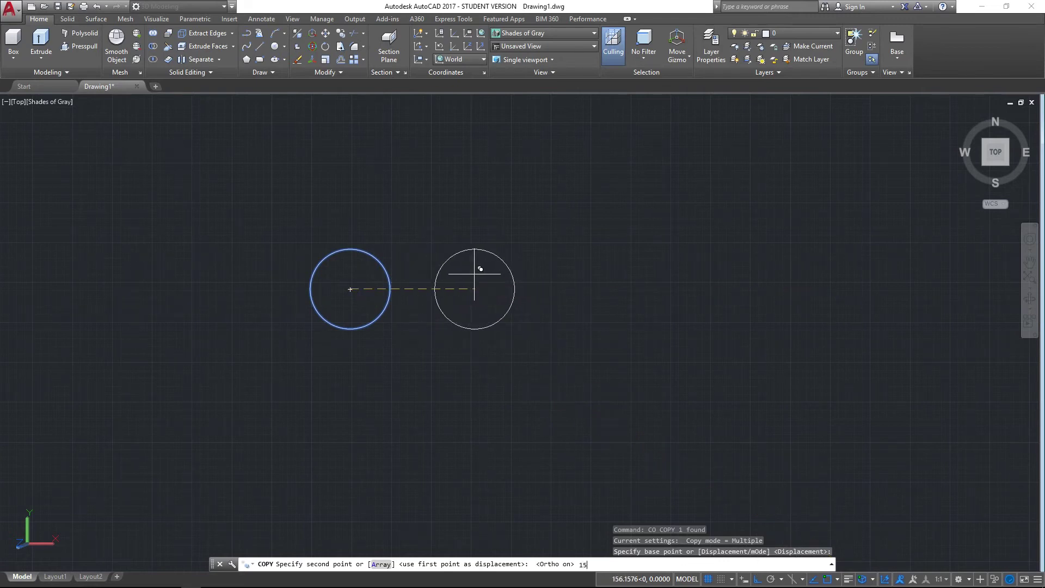
pyautogui.write('0')
pyautogui.press('Return')
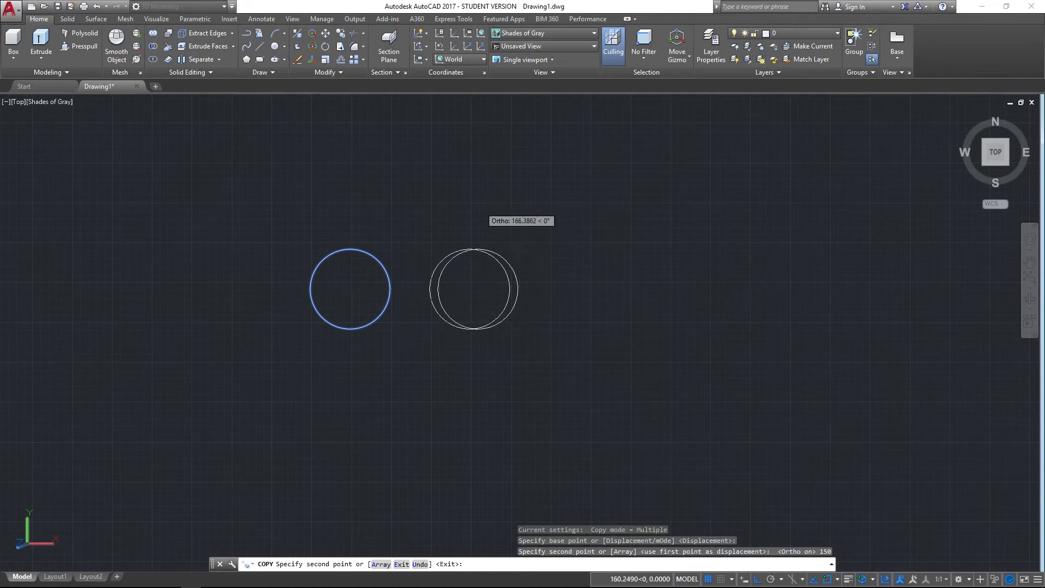
pyautogui.press('Escape')
# Join the two circles with horizontal lines between their top quadrants and between their bottom quadrants
pyautogui.write('l')
pyautogui.press('Return')
pyautogui.click(350, 249)
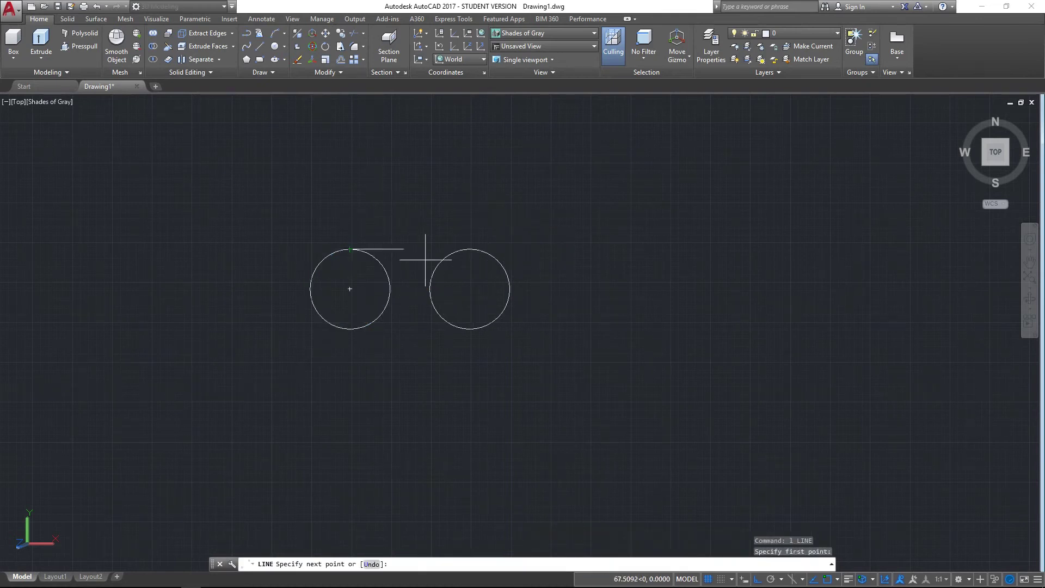
pyautogui.click(467, 249)
pyautogui.press('Return')
pyautogui.press('Return')
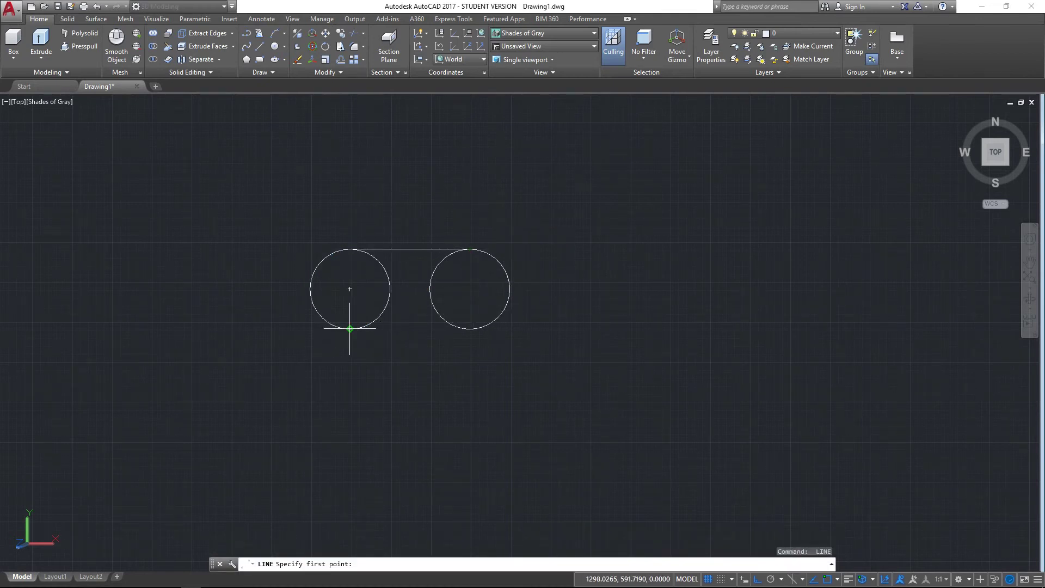
pyautogui.click(350, 329)
pyautogui.click(466, 328)
pyautogui.press('Return')
pyautogui.press('Return')
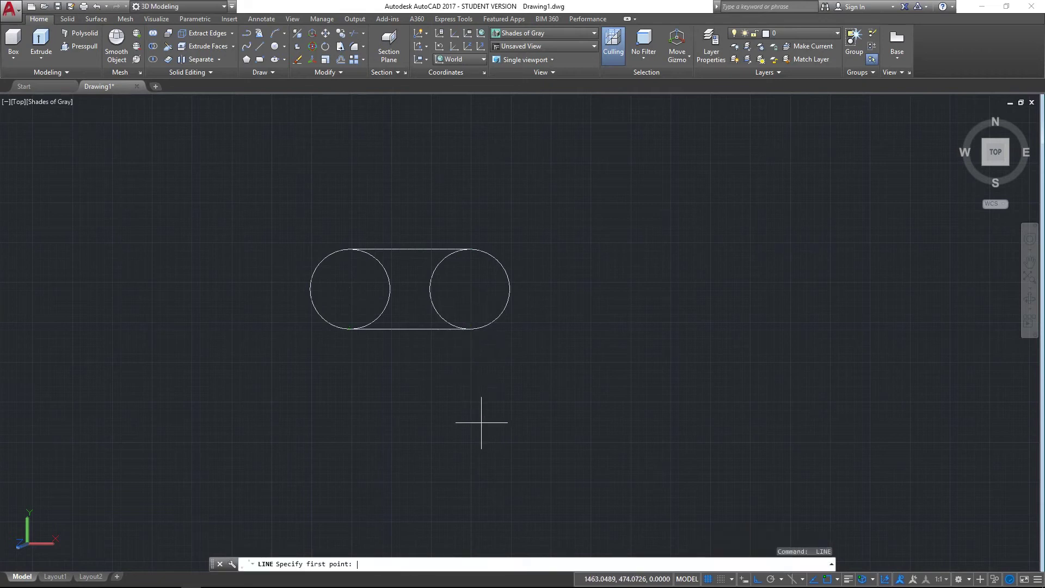
pyautogui.write('tr')
pyautogui.press('Return')
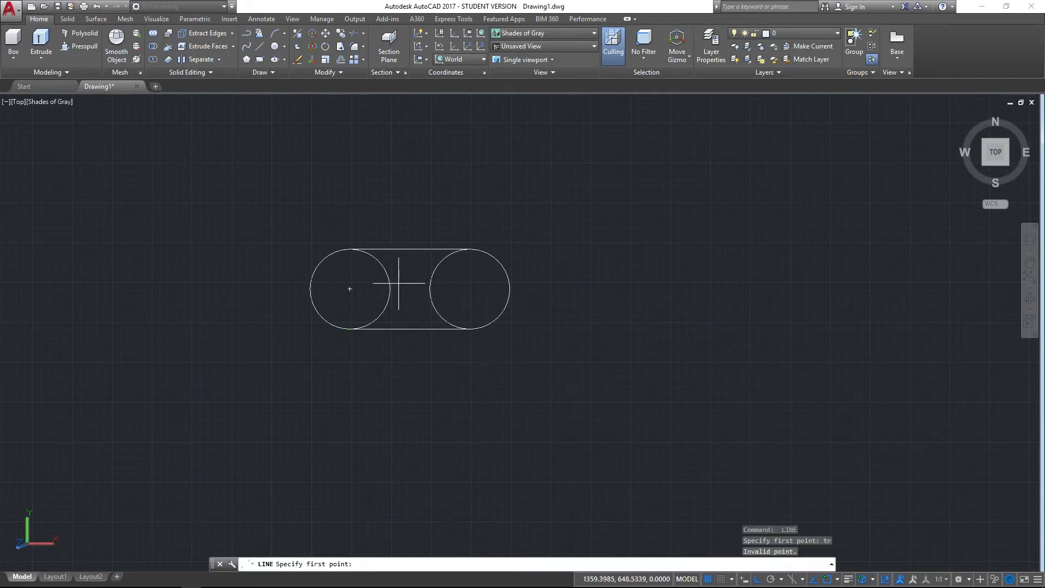
pyautogui.click(381, 284)
pyautogui.press('Escape')
# Trim away the inner halves of both circles to leave a closed slot outline
pyautogui.write('tr')
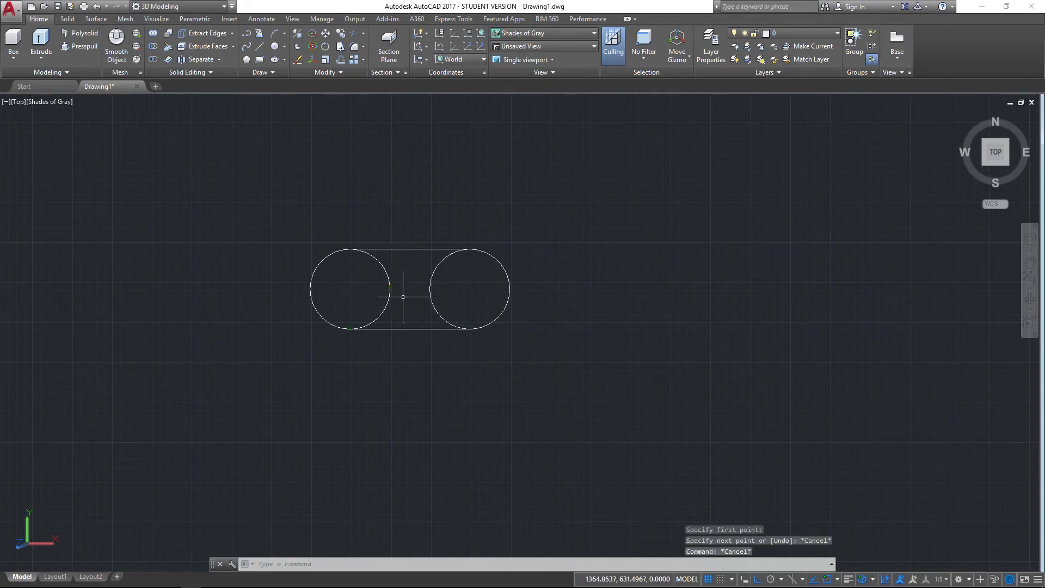
pyautogui.press('Return')
pyautogui.press('Return')
pyautogui.click(389, 293)
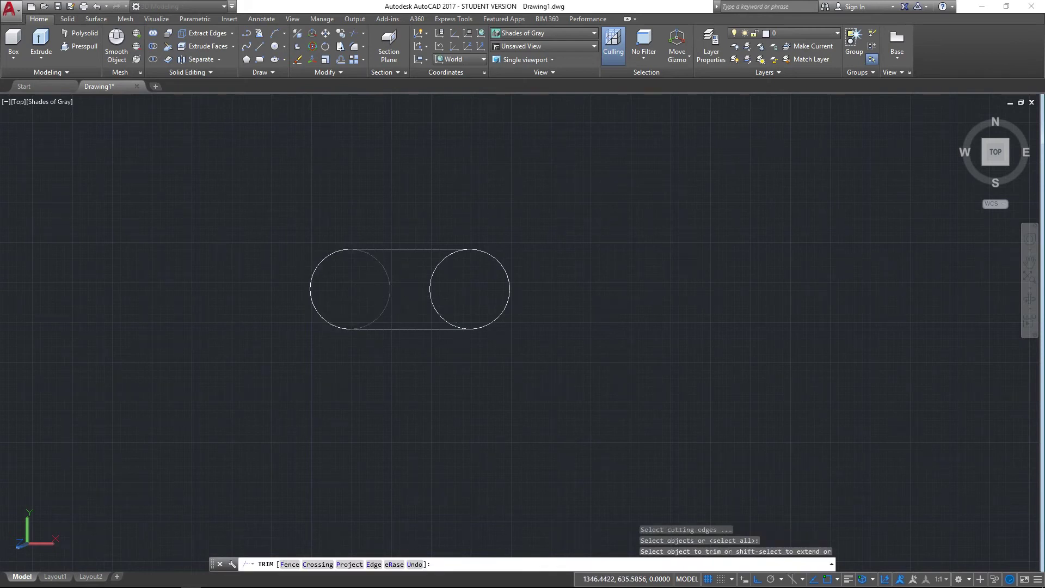
pyautogui.click(407, 325)
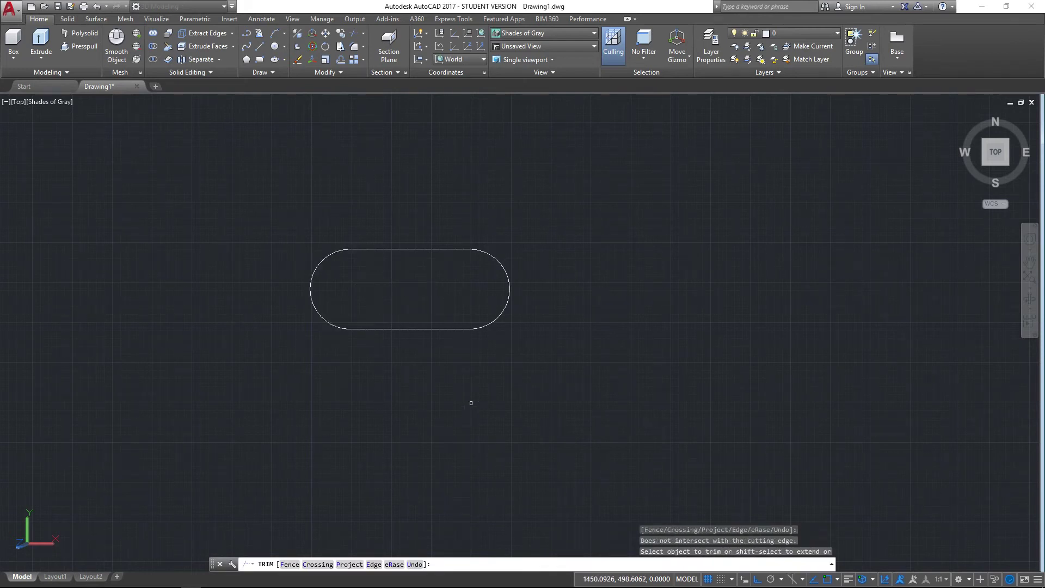
pyautogui.press('Escape')
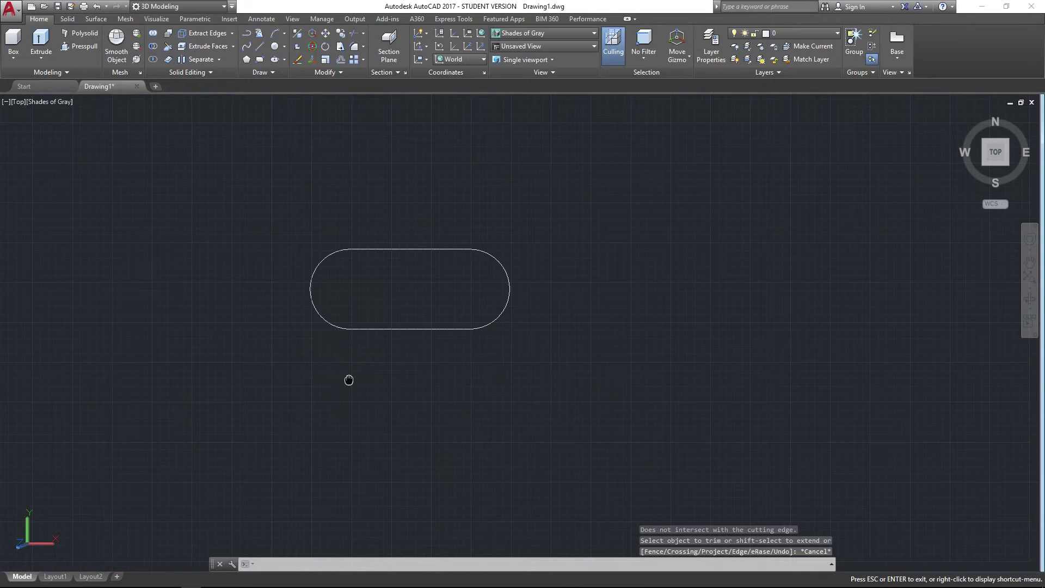
# Draw a 250 by 100 rectangle with a polyline below the slot outline, aligned with the slot's two ends
pyautogui.moveTo(348, 379); pyautogui.dragTo(456, 289, button='middle')
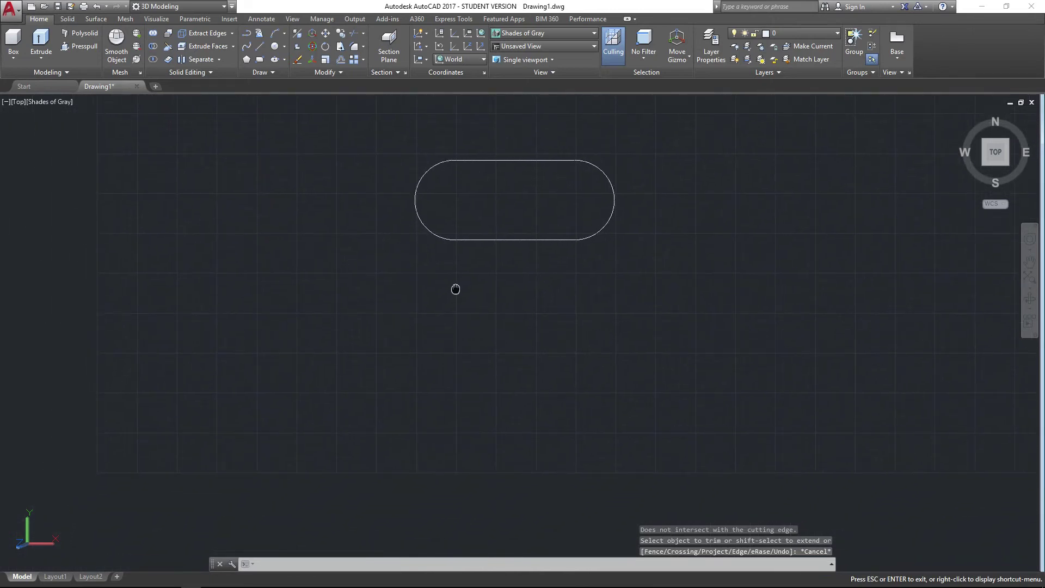
pyautogui.press('Escape')
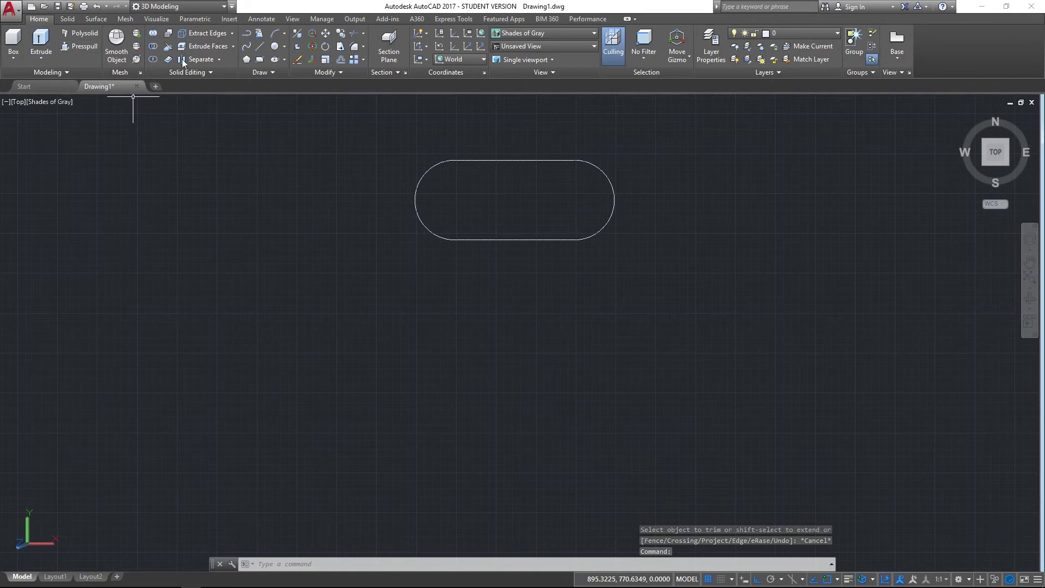
pyautogui.click(248, 48)
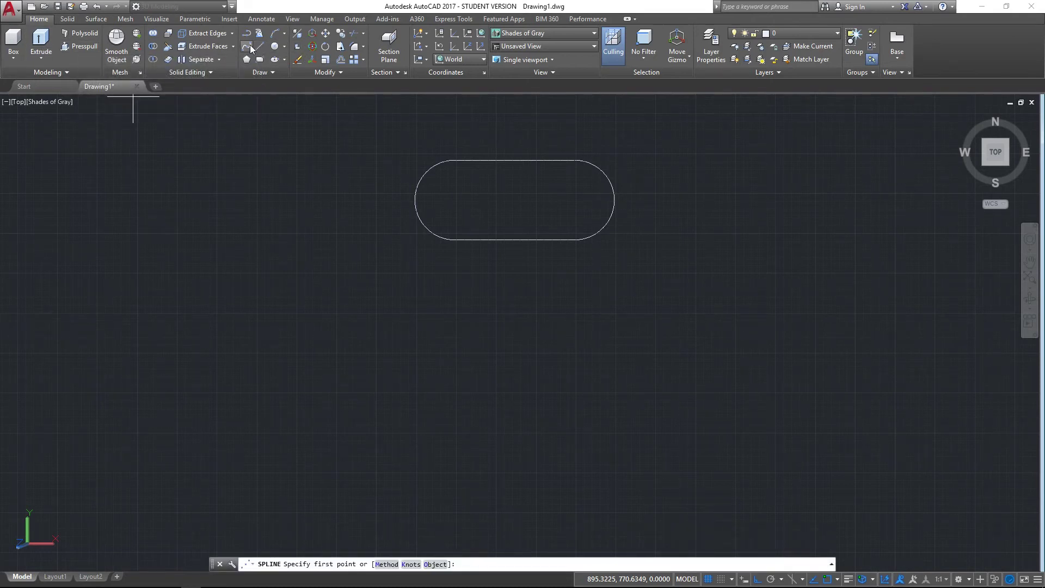
pyautogui.click(247, 34)
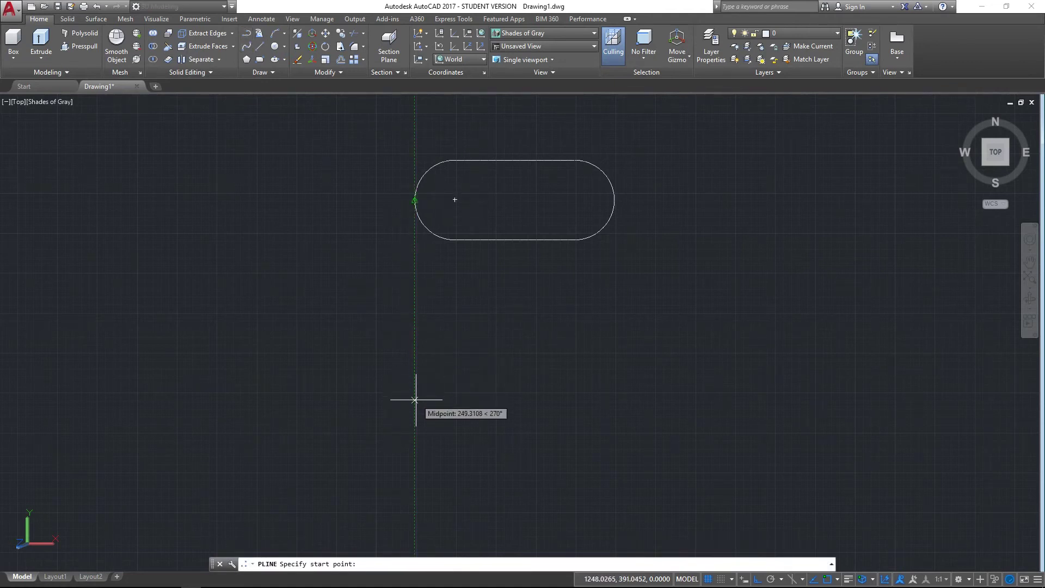
pyautogui.click(415, 400)
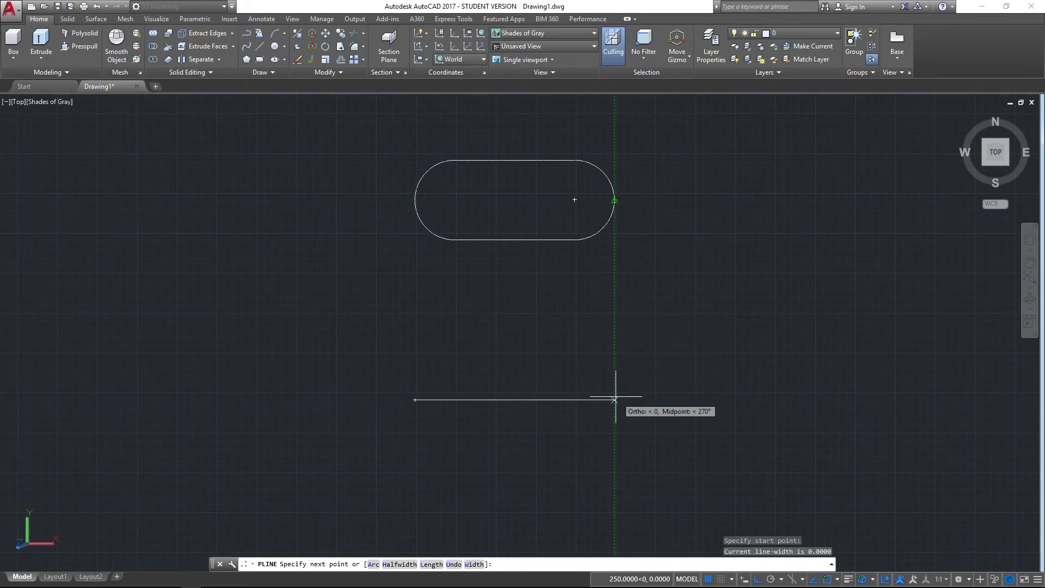
pyautogui.click(614, 399)
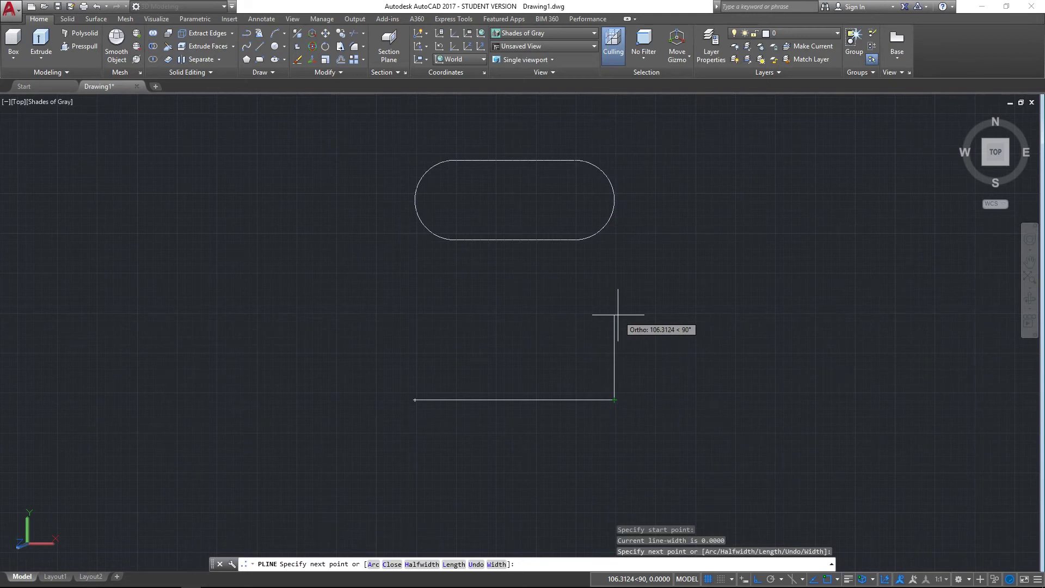
pyautogui.write('100')
pyautogui.press('Return')
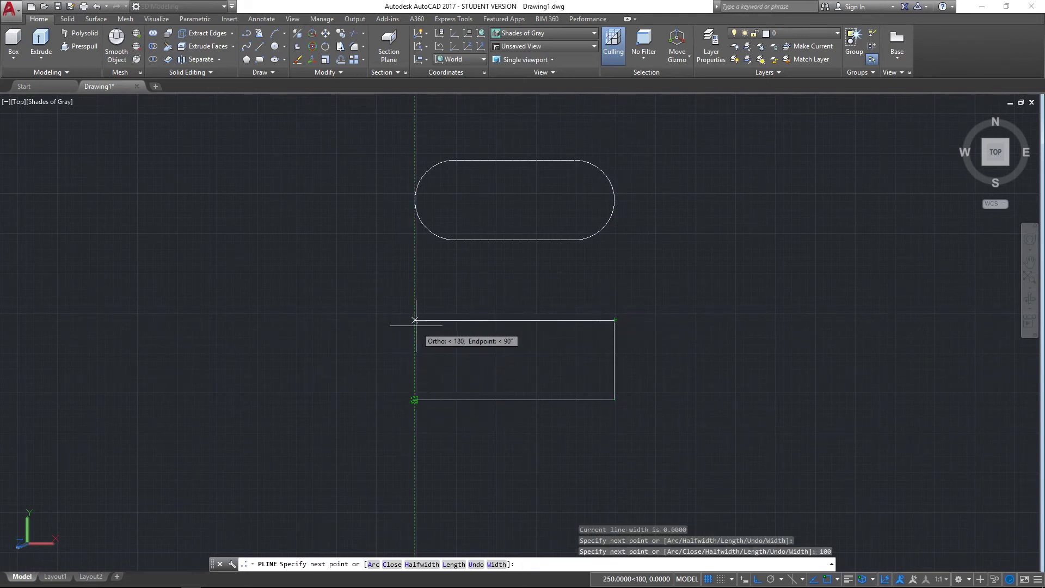
pyautogui.click(414, 320)
pyautogui.click(414, 400)
pyautogui.press('Return')
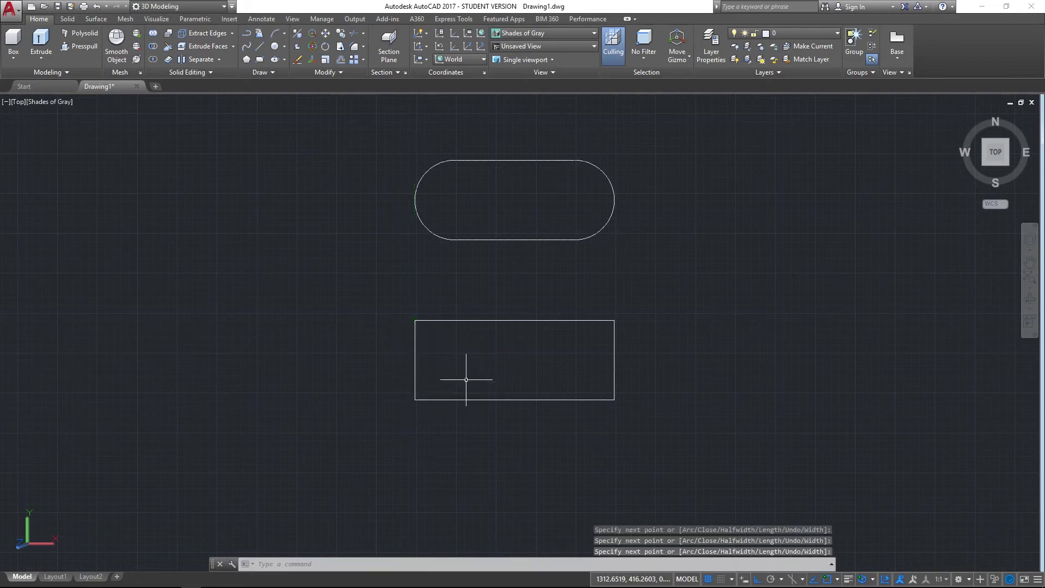
pyautogui.press('Escape')
# Set polar tracking to 15° increments and draw a line at 105° from the rectangle's lower-right corner to its top edge
pyautogui.write('1')
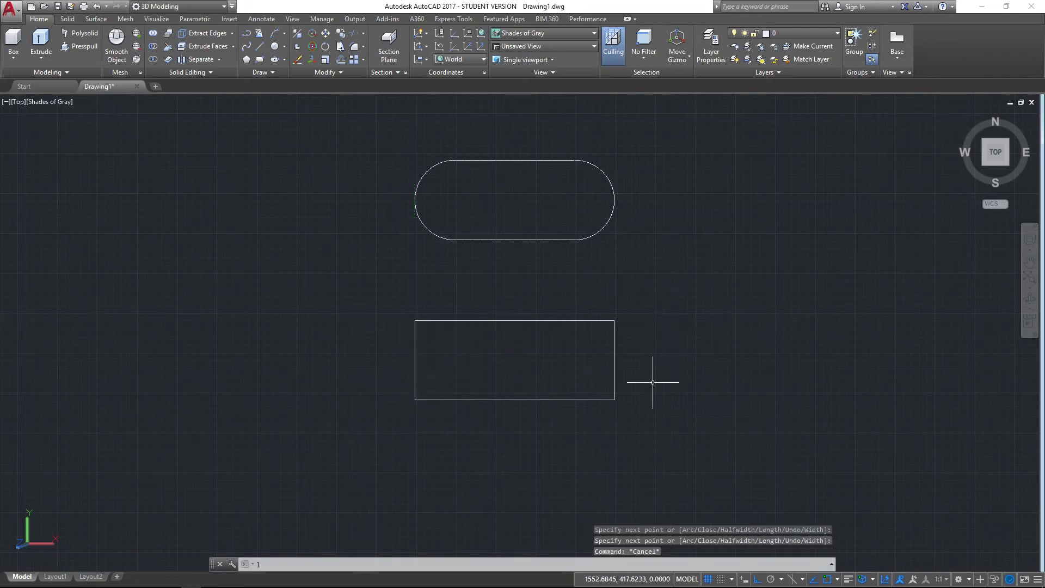
pyautogui.press('Return')
pyautogui.click(782, 580)
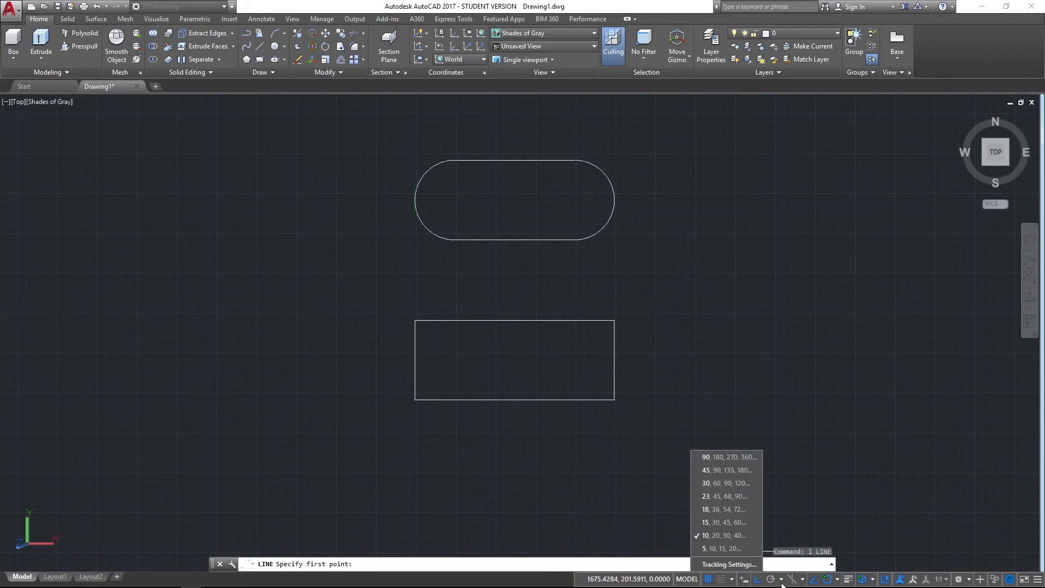
pyautogui.click(735, 519)
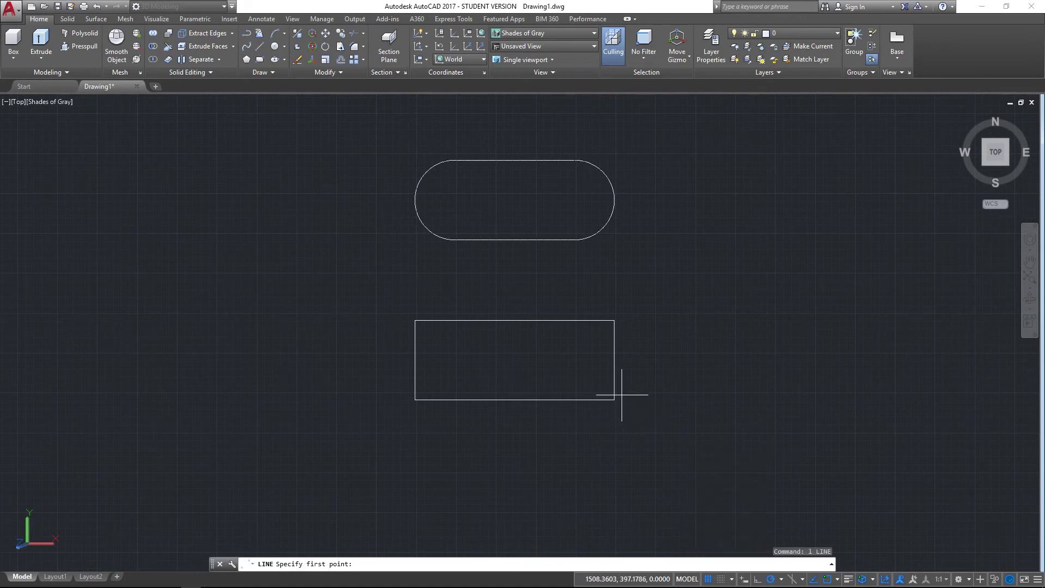
pyautogui.click(615, 399)
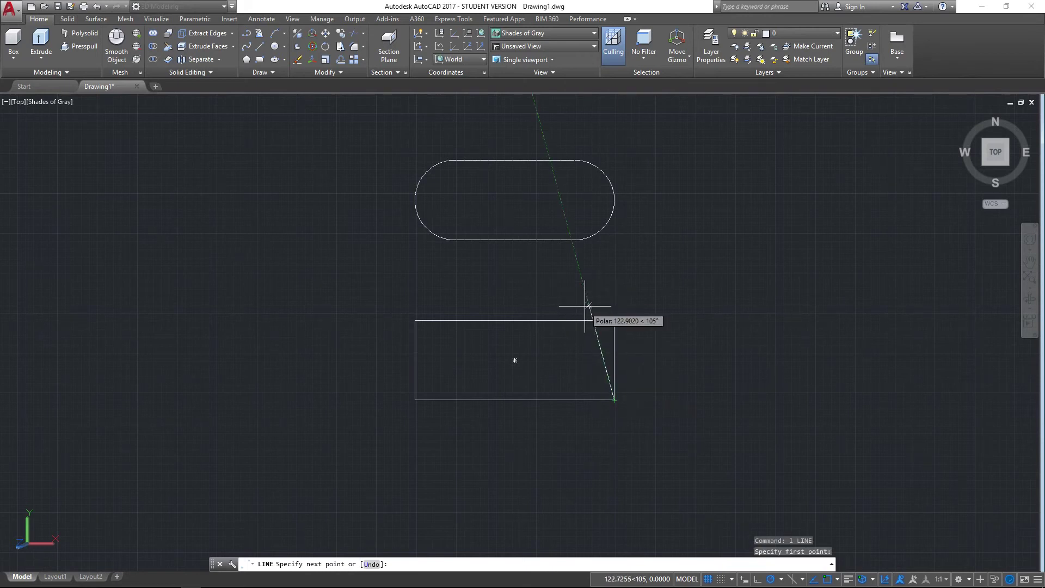
pyautogui.click(592, 320)
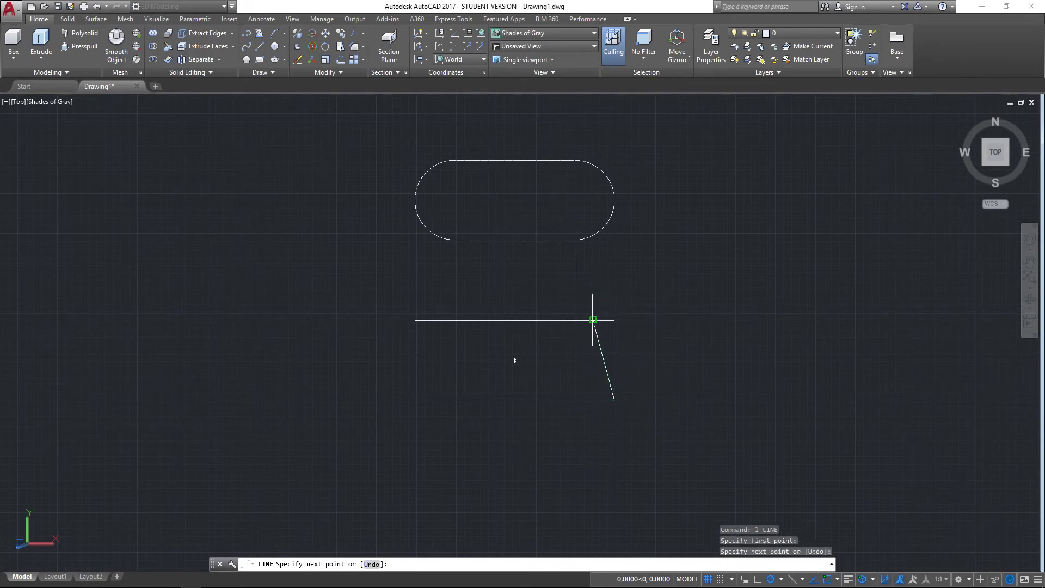
pyautogui.press('Return')
# Draw a line at 75° from the rectangle's lower-left corner to its top edge
pyautogui.press('Return')
pyautogui.click(414, 399)
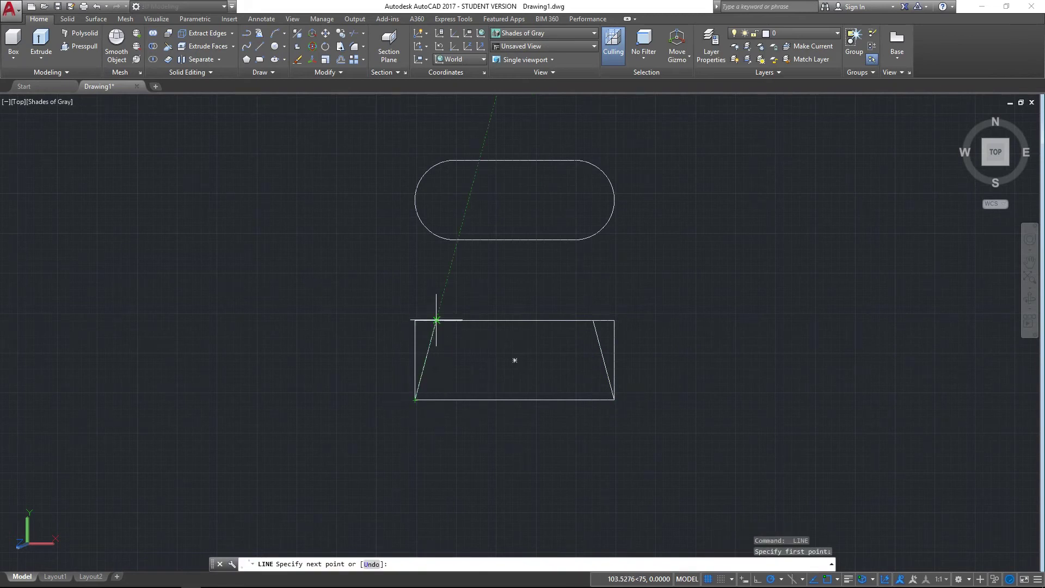
pyautogui.click(435, 318)
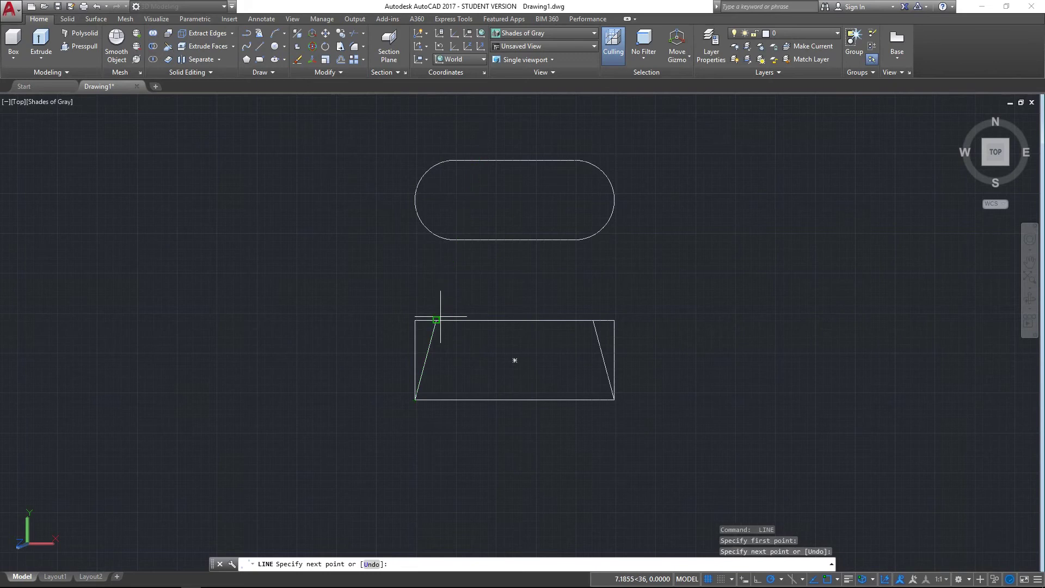
pyautogui.press('Return')
pyautogui.press('Return')
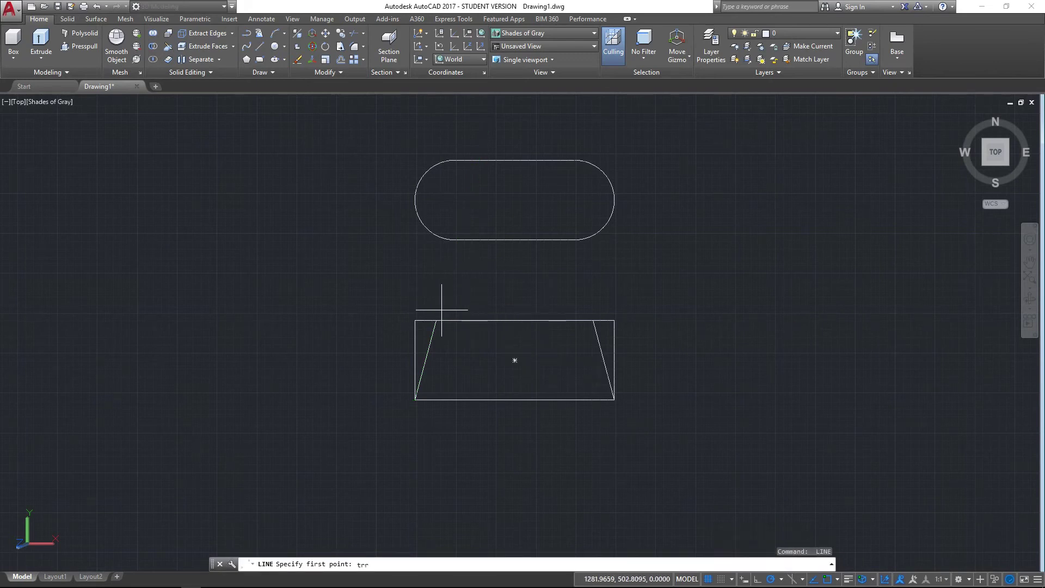
pyautogui.write('trr')
pyautogui.press('BackSpace')
pyautogui.press('Escape')
pyautogui.press('Escape')
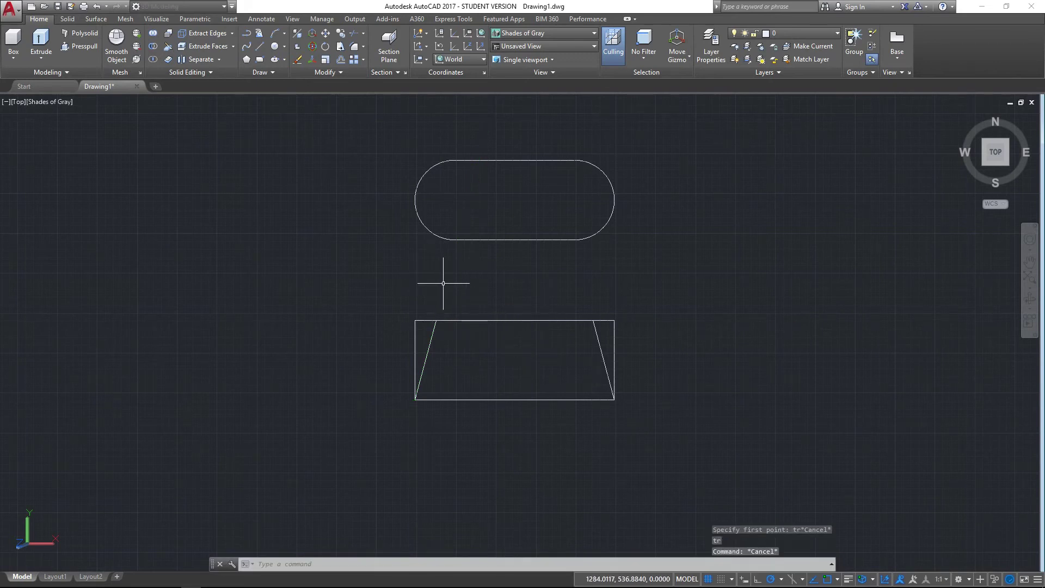
# Trim both ends of the rectangle's top edge outside the two slanted lines
pyautogui.write('tr')
pyautogui.press('Return')
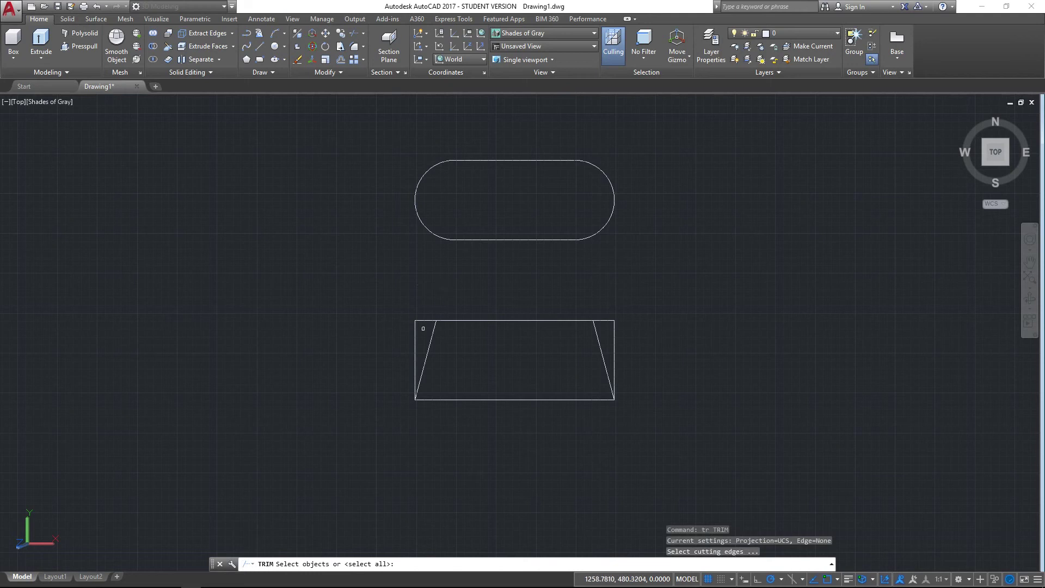
pyautogui.press('Return')
pyautogui.click(422, 321)
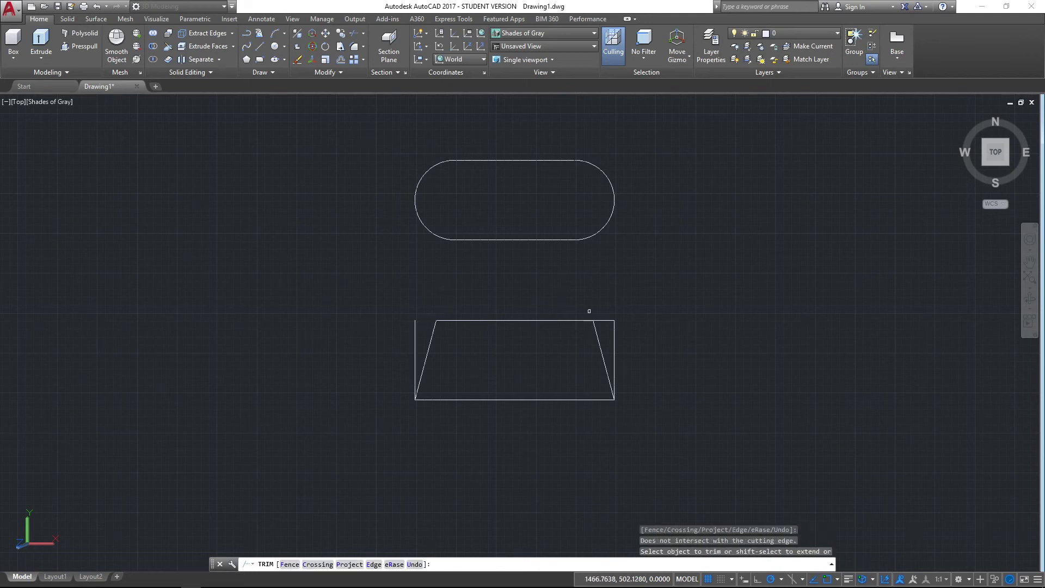
pyautogui.press('Escape')
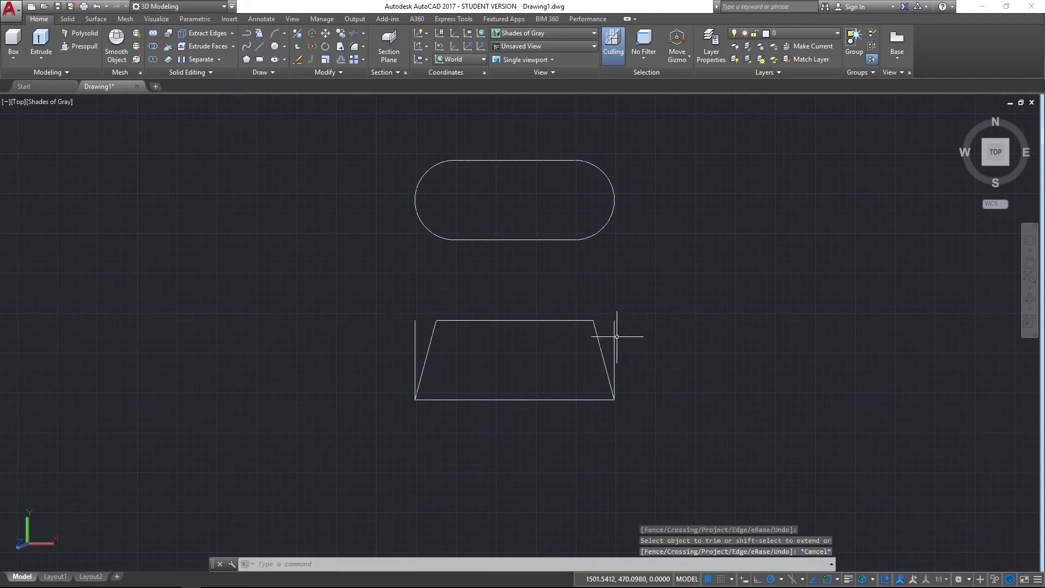
# Remove the two leftover vertical edges outside the slanted lines, trimming the right one and deleting the left one
pyautogui.click(614, 335)
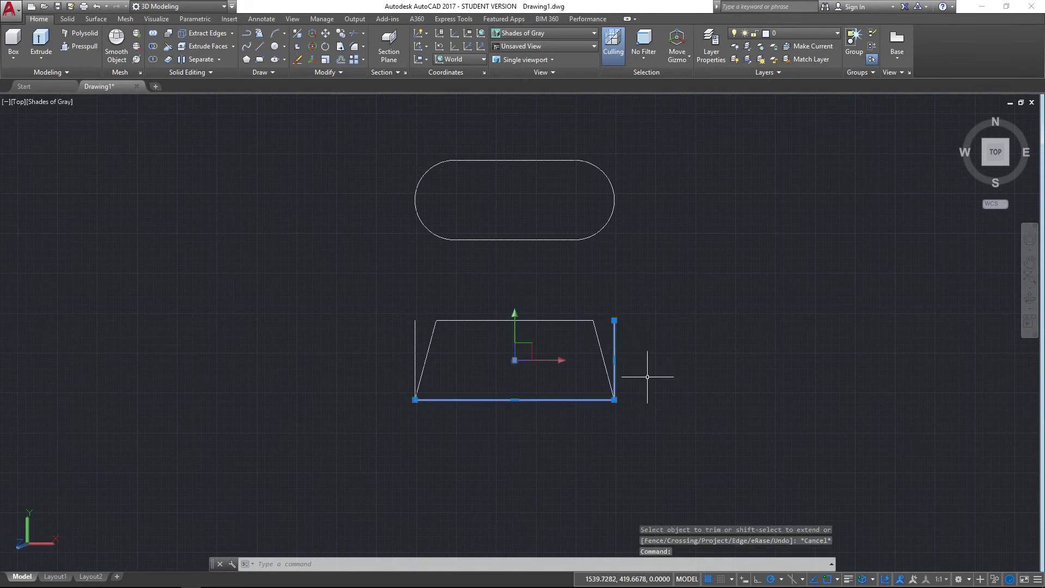
pyautogui.press('Escape')
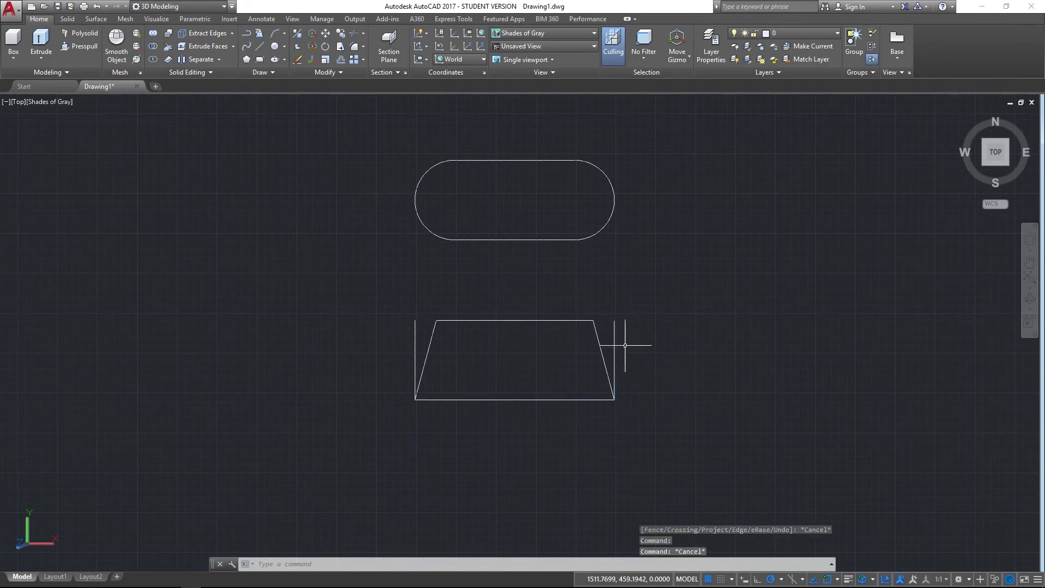
pyautogui.write('tr')
pyautogui.press('Return')
pyautogui.press('Return')
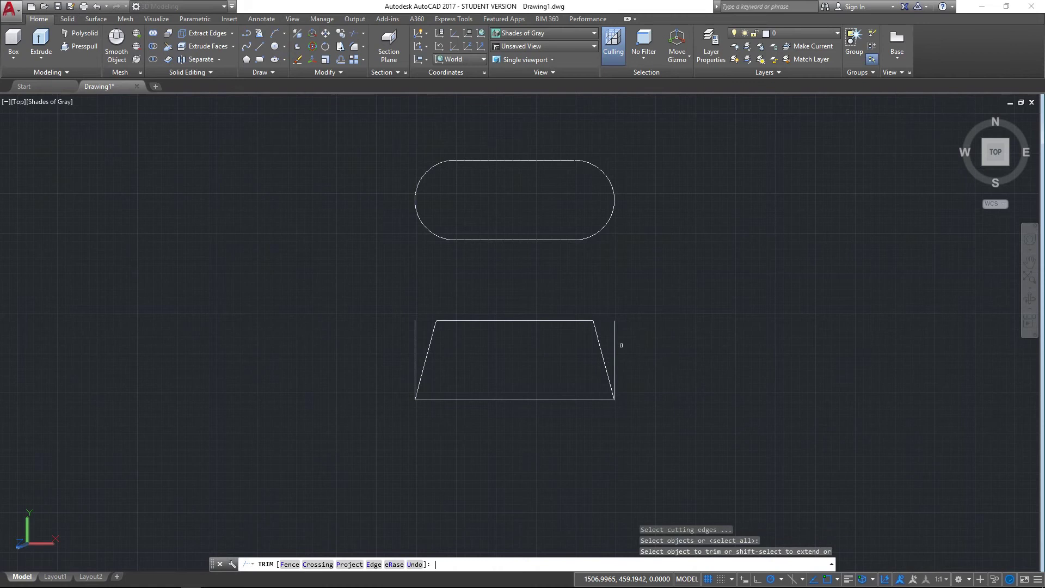
pyautogui.click(615, 343)
pyautogui.click(411, 346)
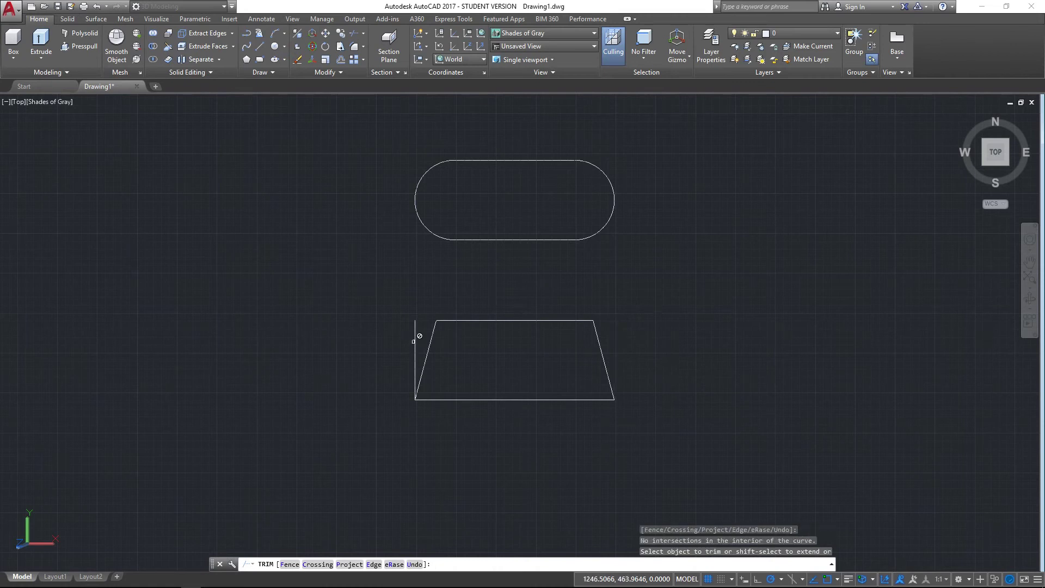
pyautogui.press('Escape')
pyautogui.click(415, 341)
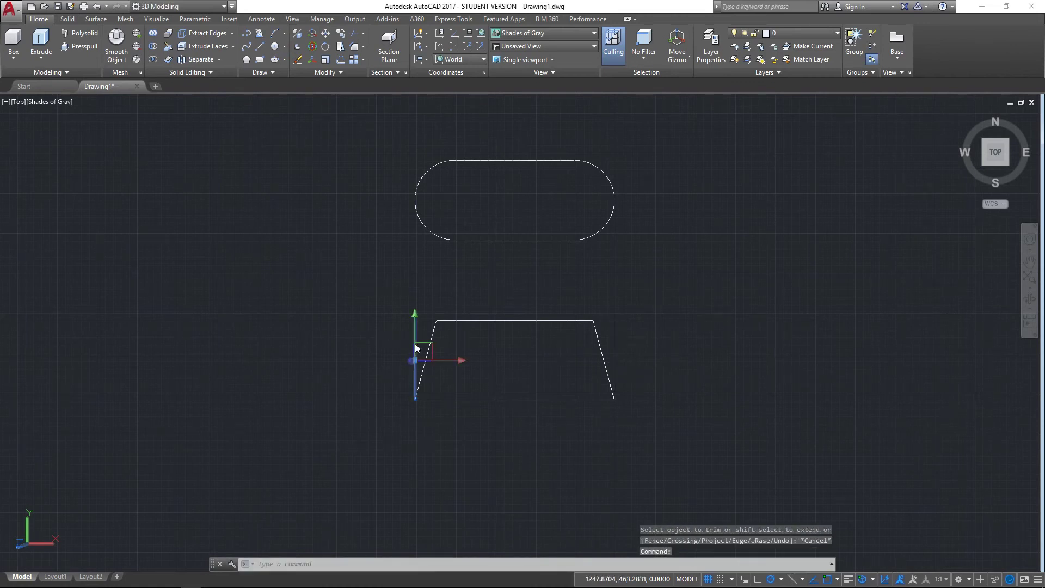
pyautogui.press('Delete')
pyautogui.press('Escape')
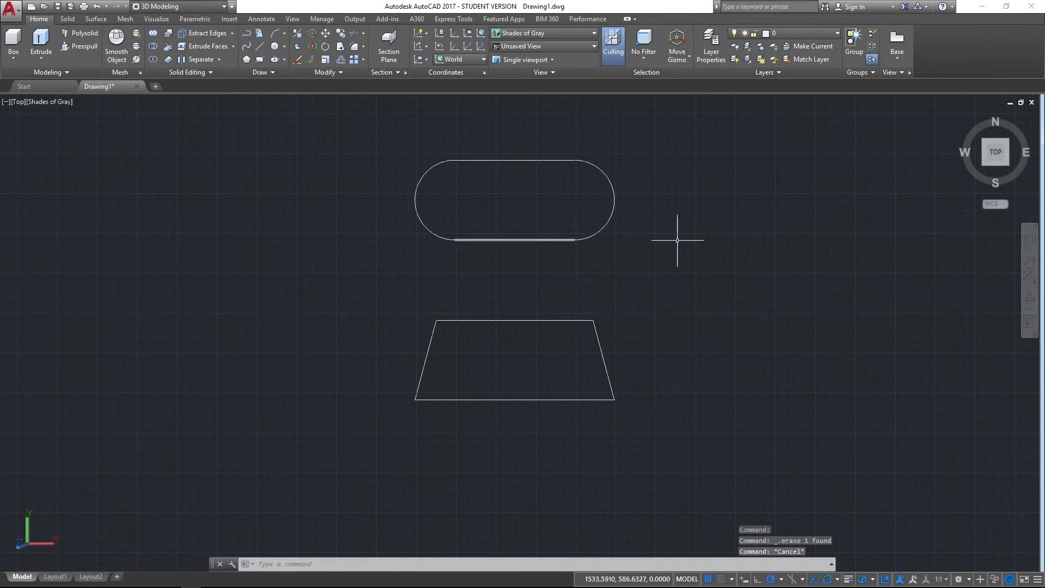
# Show the SW isometric view and extrude the slot outline 100 high with Presspull
pyautogui.click(982, 163)
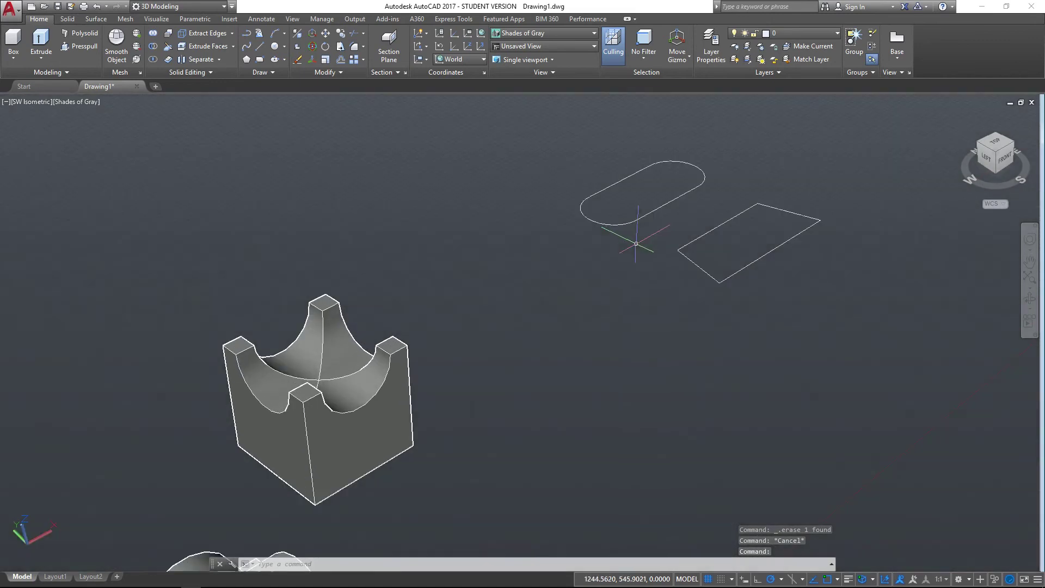
pyautogui.moveTo(624, 262); pyautogui.dragTo(531, 311, button='middle')
pyautogui.moveTo(532, 311); pyautogui.dragTo(509, 310)
pyautogui.press('Escape')
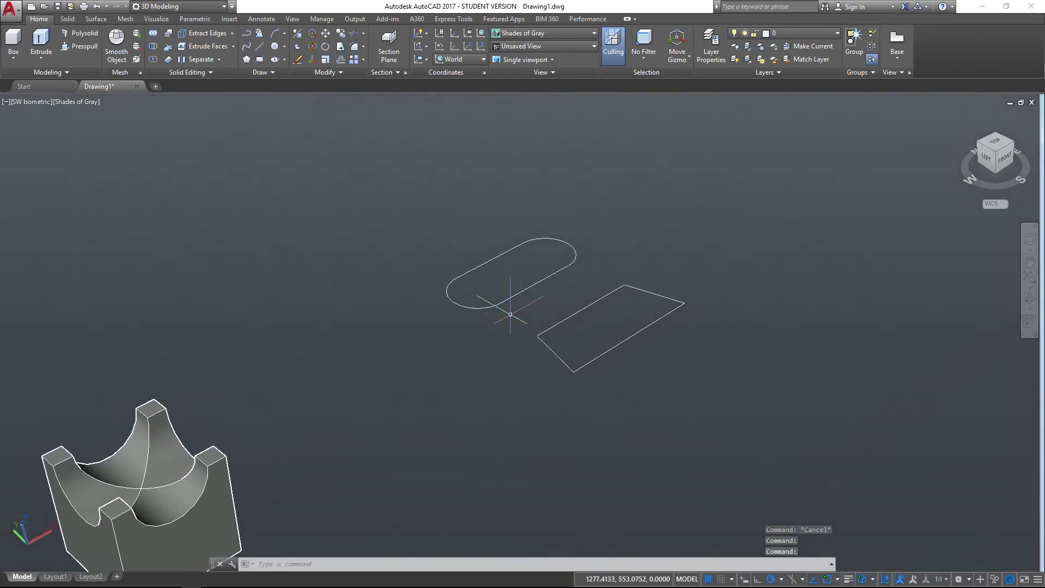
pyautogui.scroll(4, 548, 261)
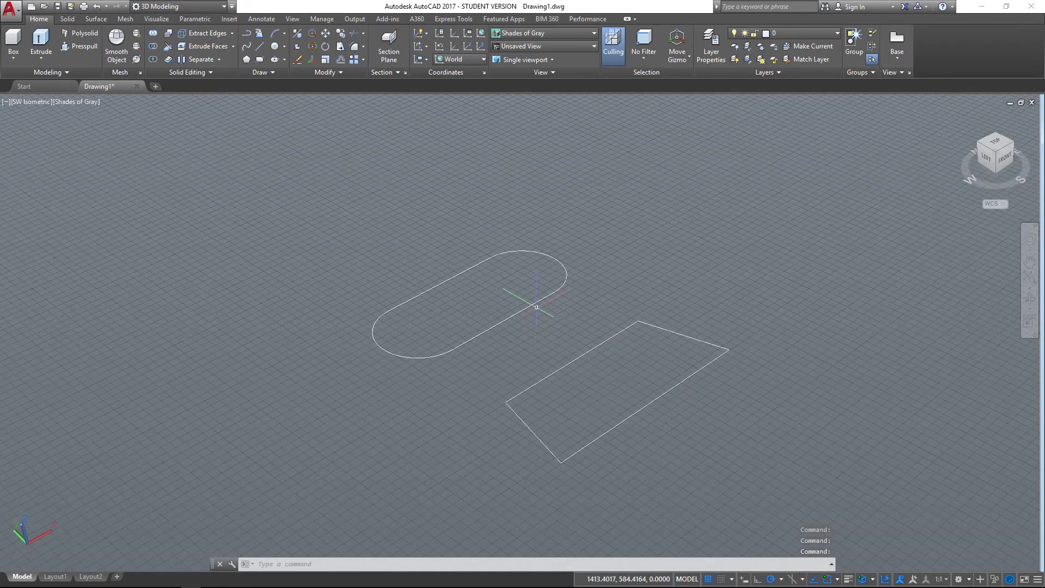
pyautogui.press('Escape')
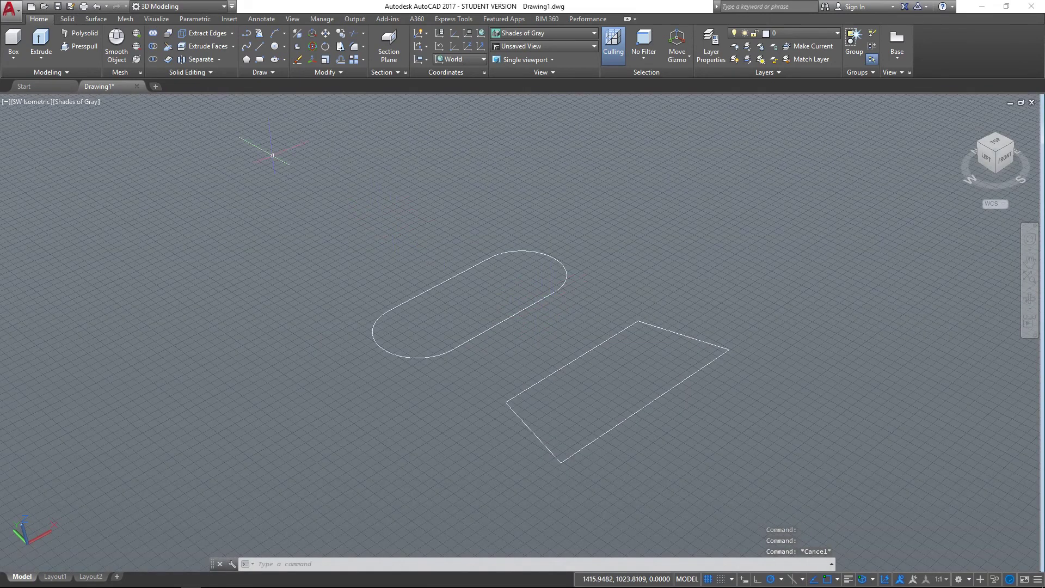
pyautogui.click(81, 46)
pyautogui.click(486, 320)
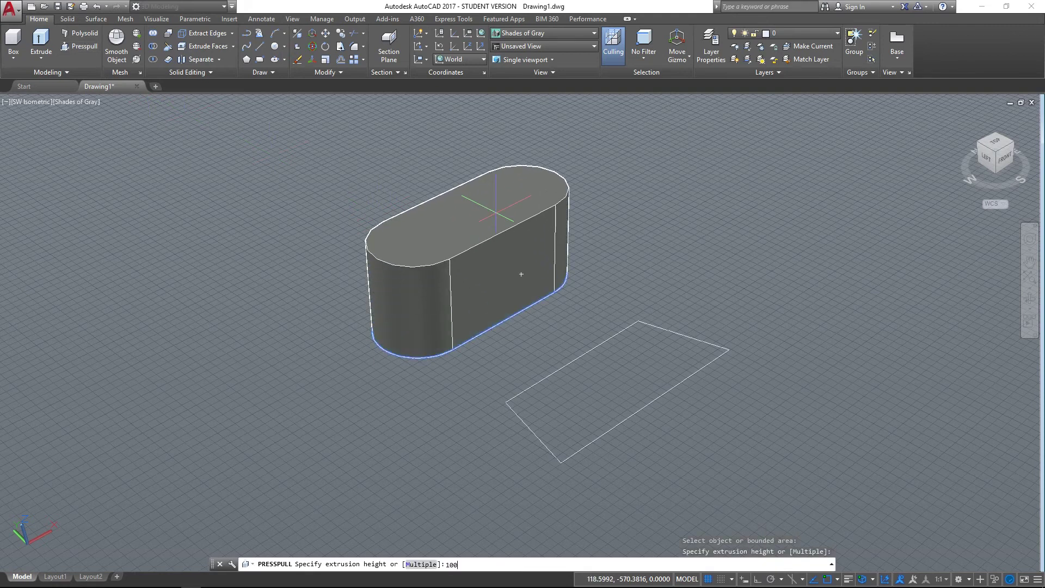
pyautogui.press('Return')
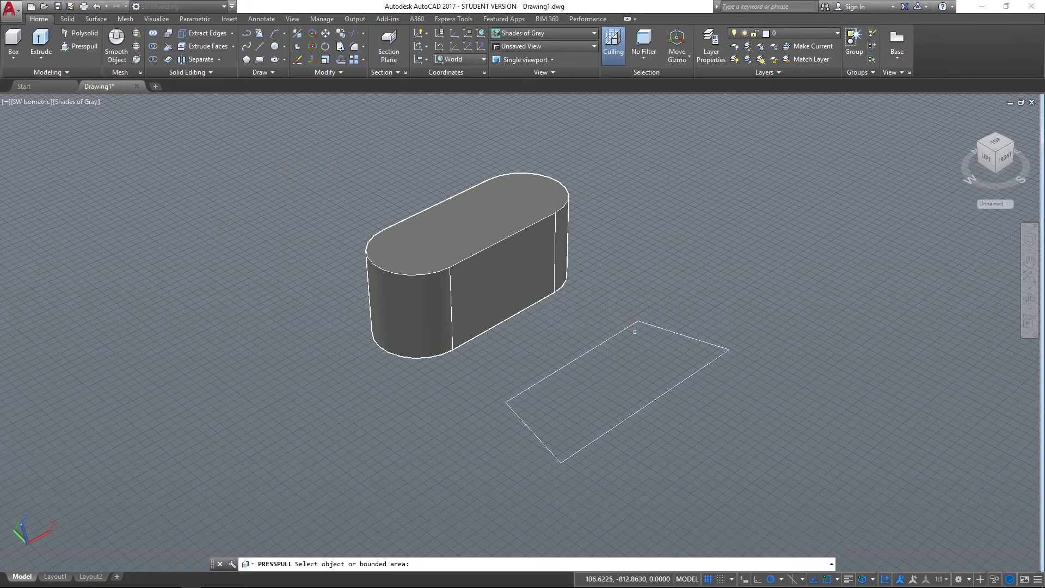
# Extrude the tapered profile with Presspull to the same height as the slot solid
pyautogui.click(613, 343)
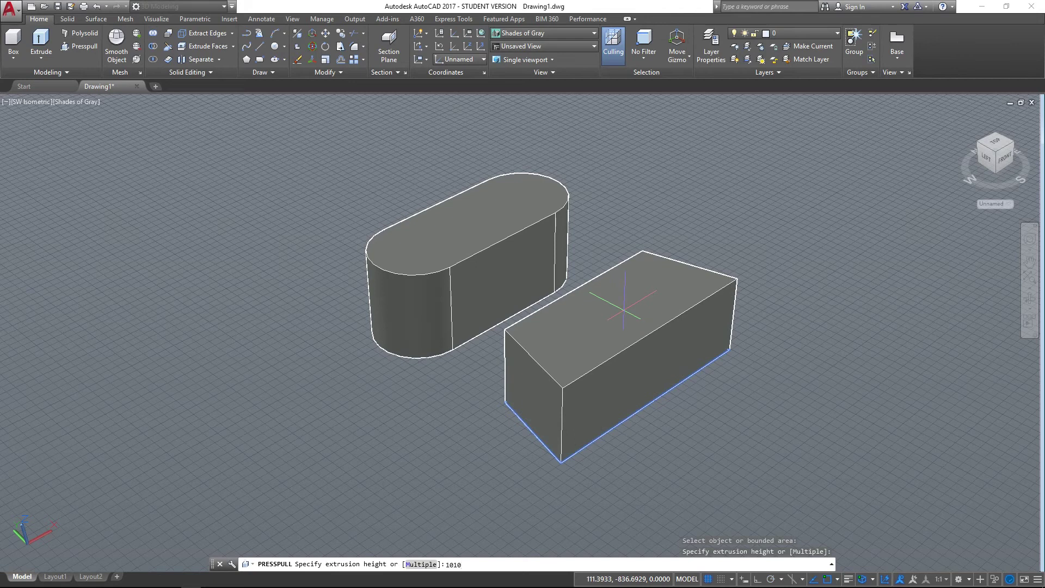
pyautogui.press('Return')
pyautogui.hotkey('ctrl', 'z')
pyautogui.press('Escape')
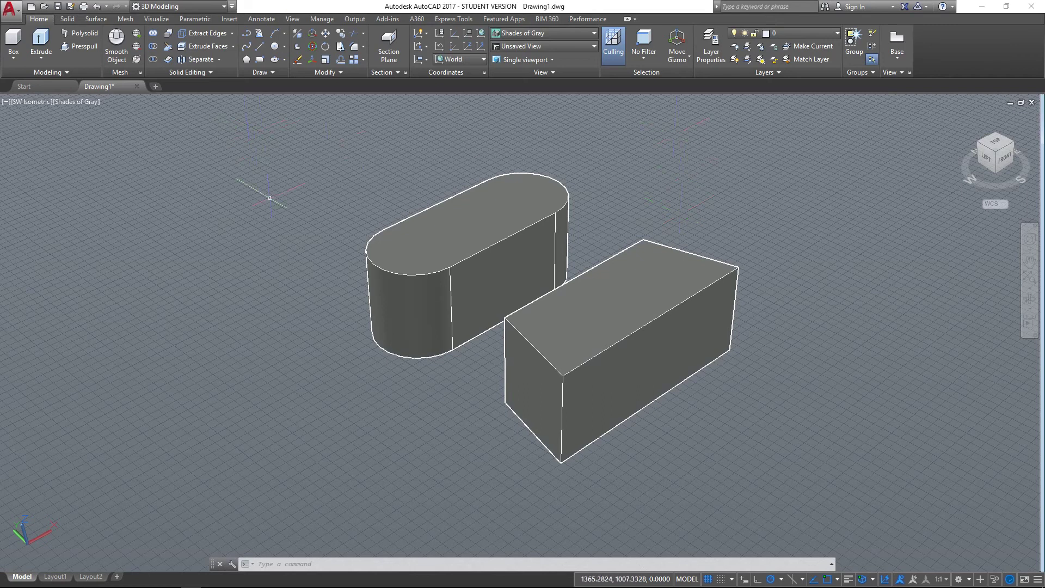
# Rotate the tapered solid 90° about the X axis with the Rotate Gizmo, using Ortho to constrain the angle
pyautogui.click(684, 59)
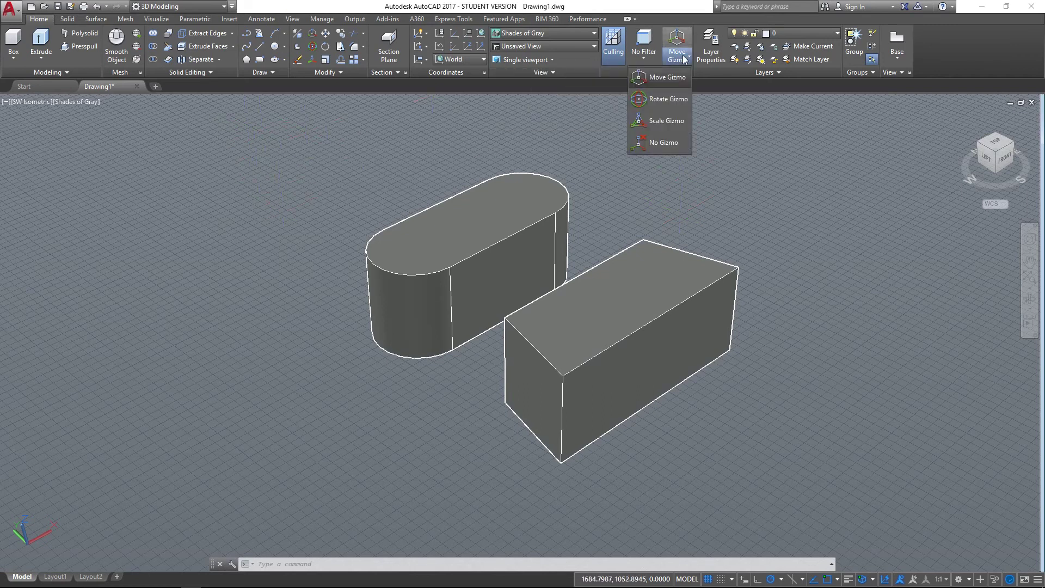
pyautogui.click(670, 101)
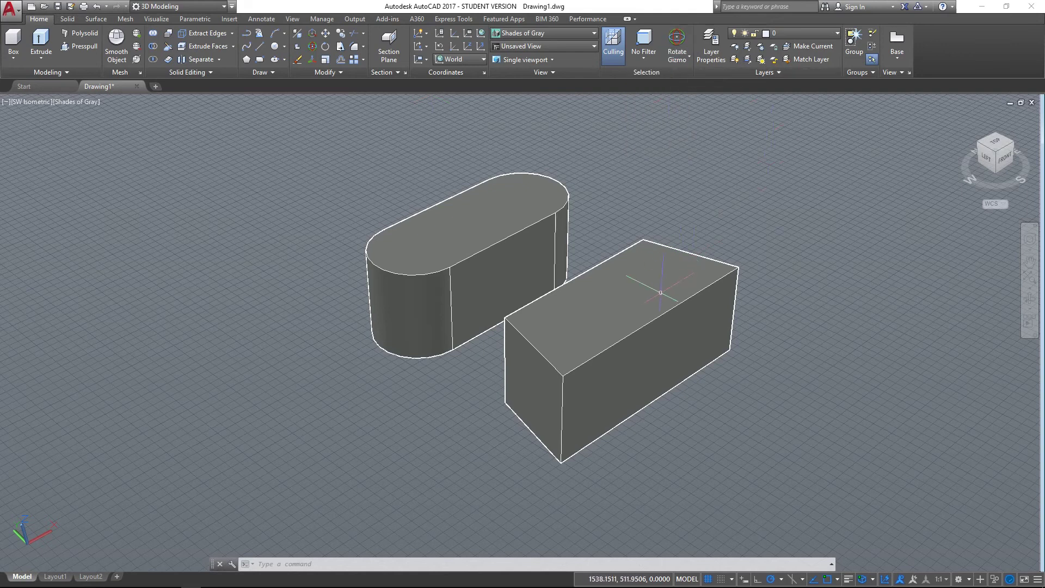
pyautogui.click(642, 296)
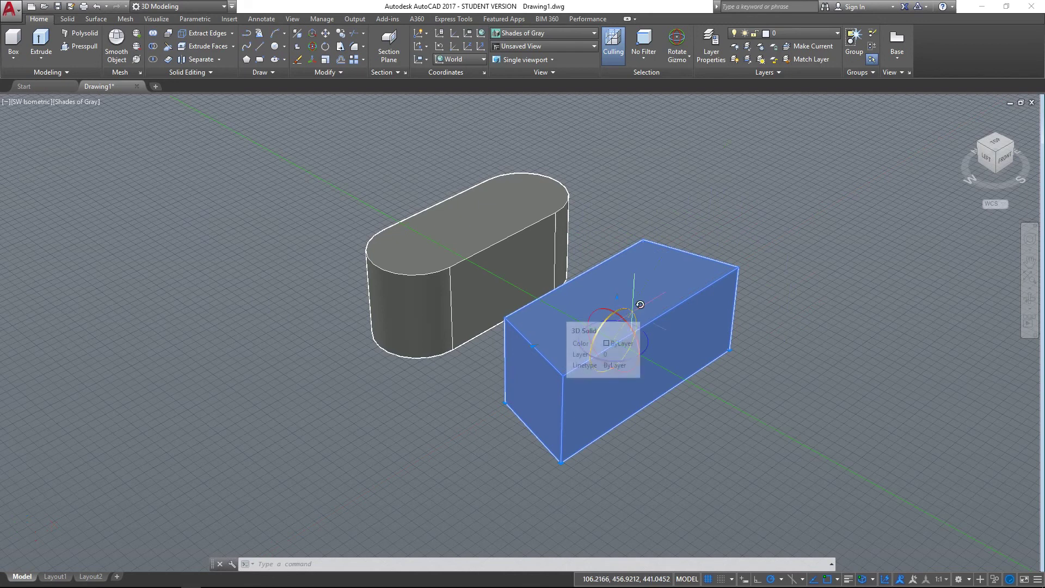
pyautogui.click(632, 312)
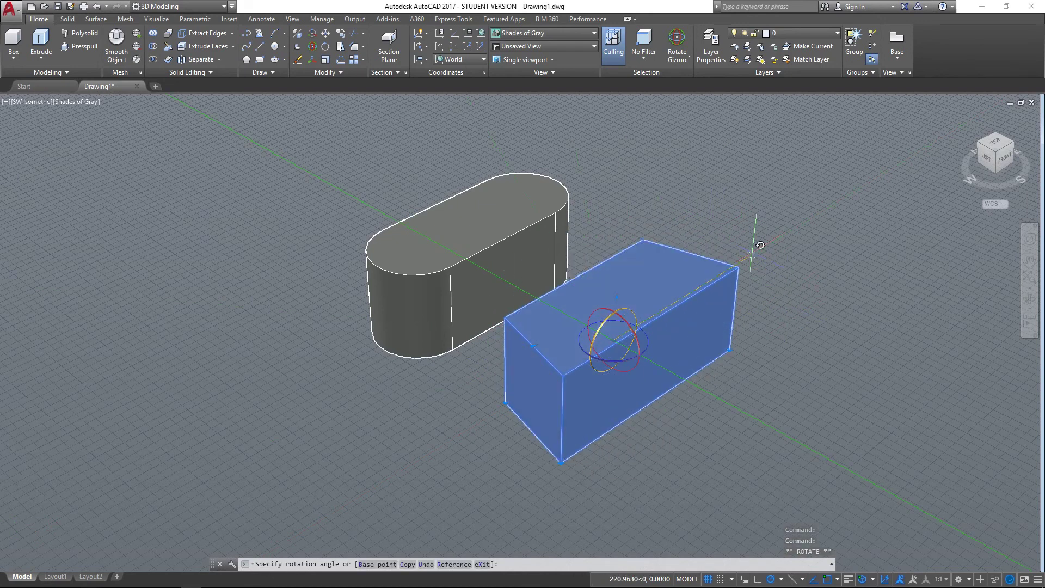
pyautogui.press('Escape')
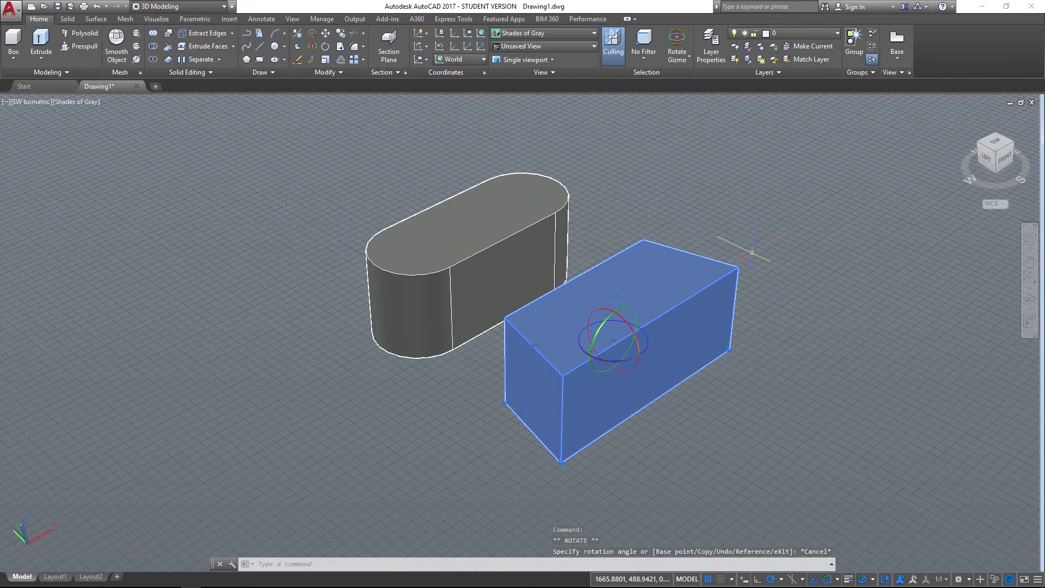
pyautogui.click(626, 325)
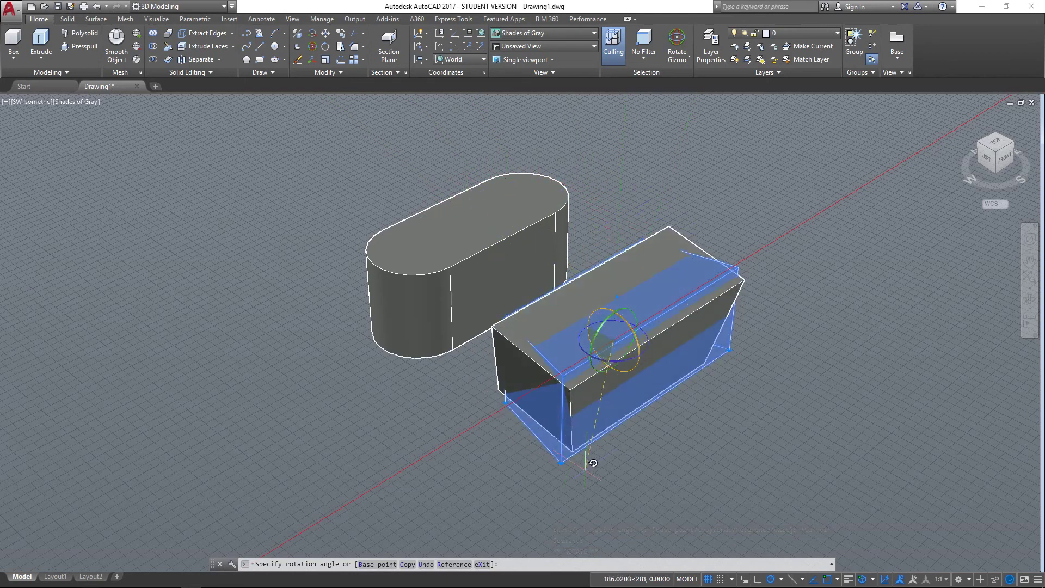
pyautogui.click(757, 579)
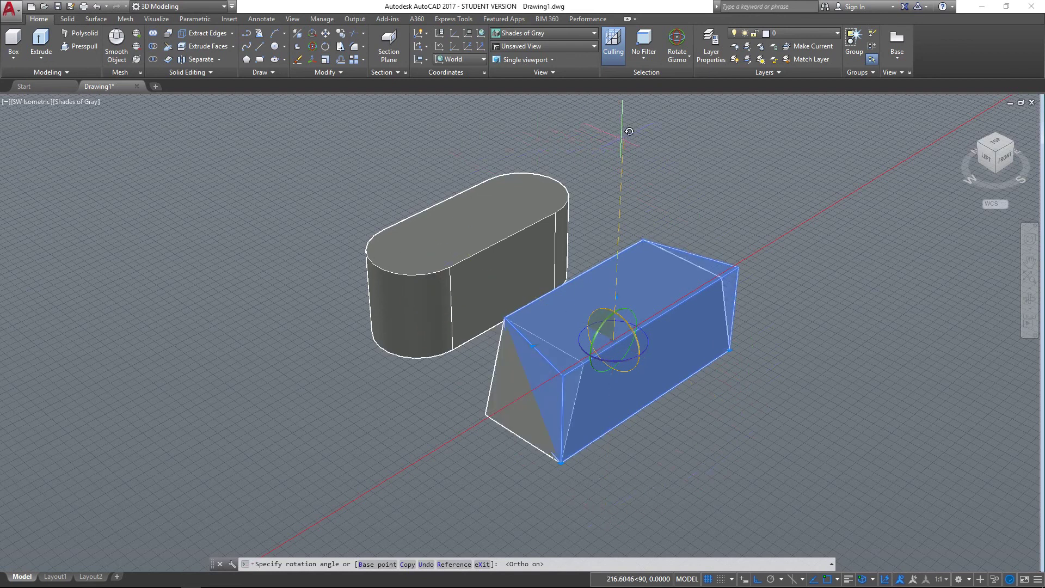
pyautogui.click(629, 131)
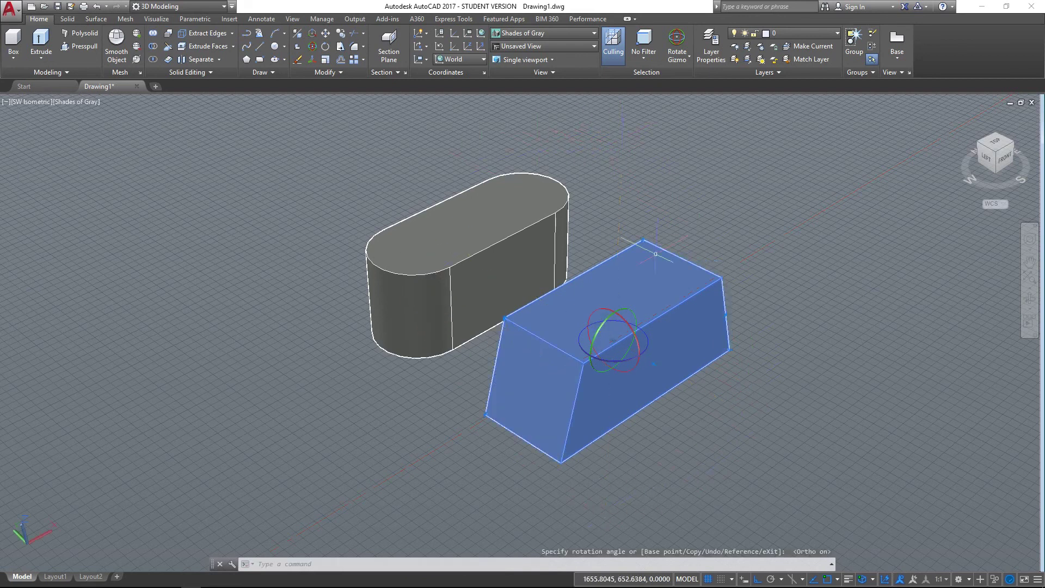
# Set the gizmo back to Move Gizmo and clear the selection
pyautogui.click(680, 55)
pyautogui.click(668, 79)
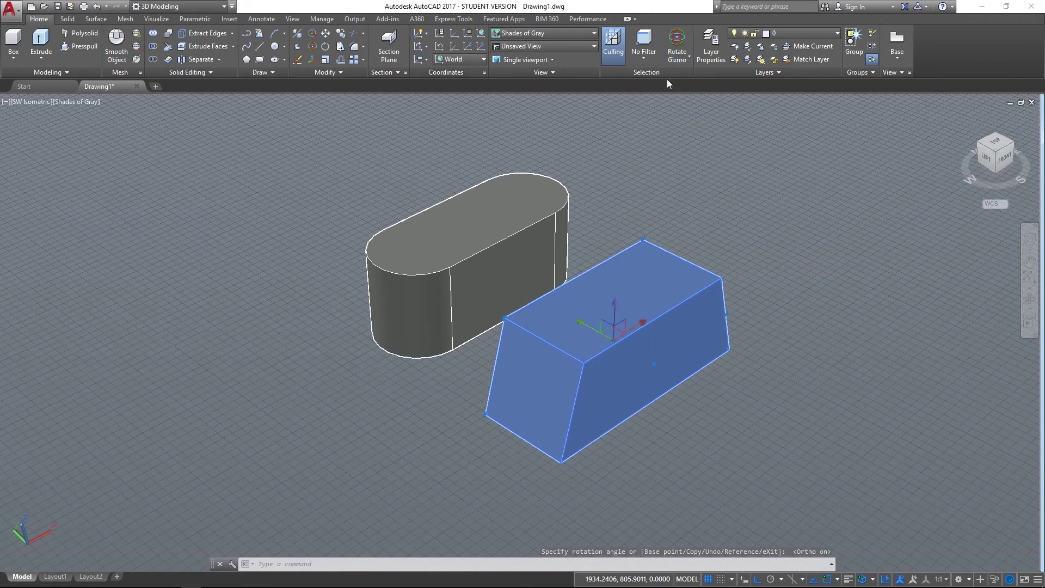
pyautogui.press('Escape')
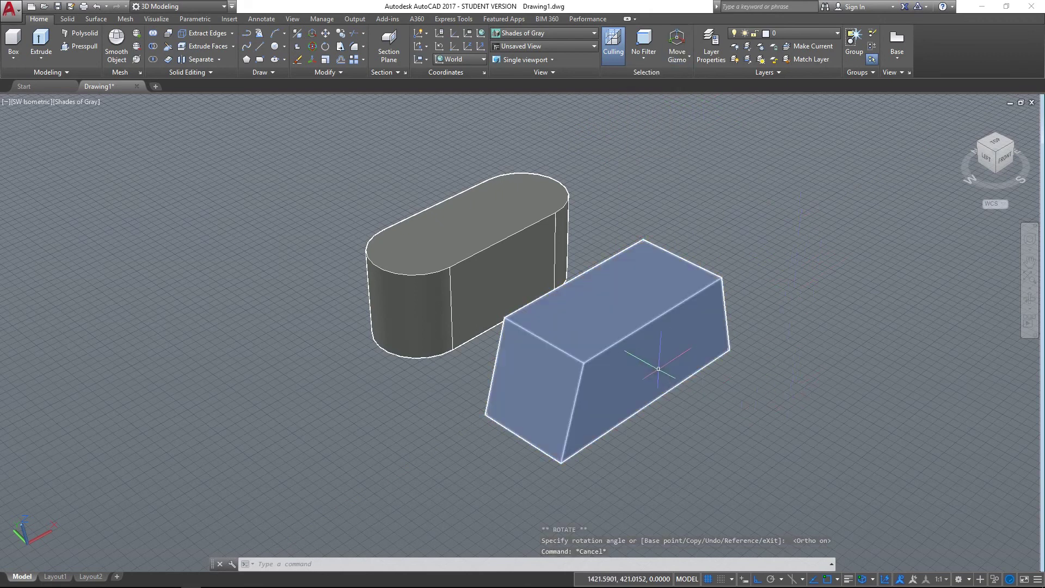
# Move the tapered solid from the midpoint of its long bottom front edge to the midpoint of the slot solid's bottom front edge, with Ortho off
pyautogui.scroll(1, 626, 392)
pyautogui.moveTo(661, 397); pyautogui.dragTo(729, 396, button='middle')
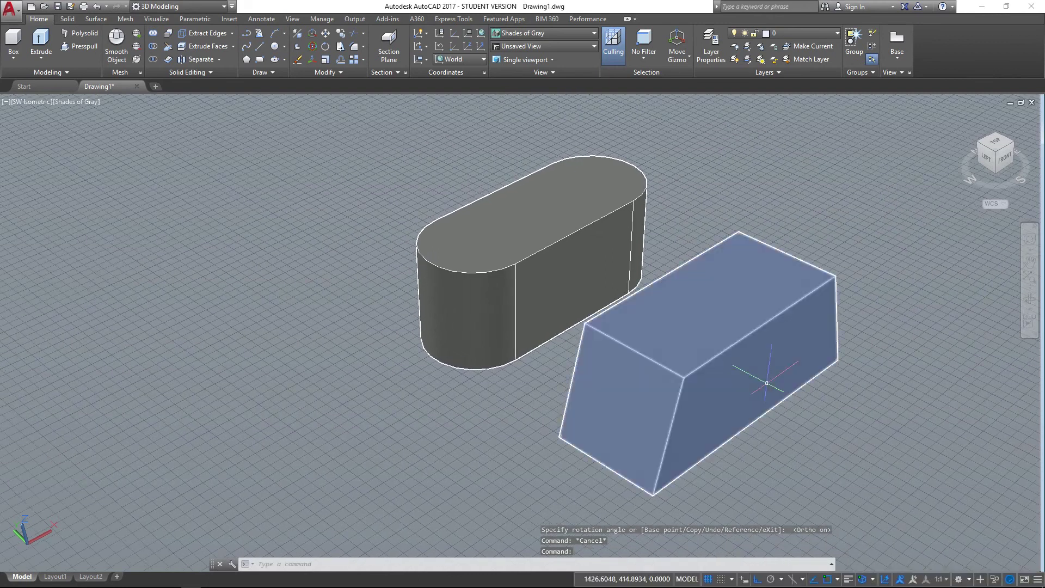
pyautogui.click(724, 359)
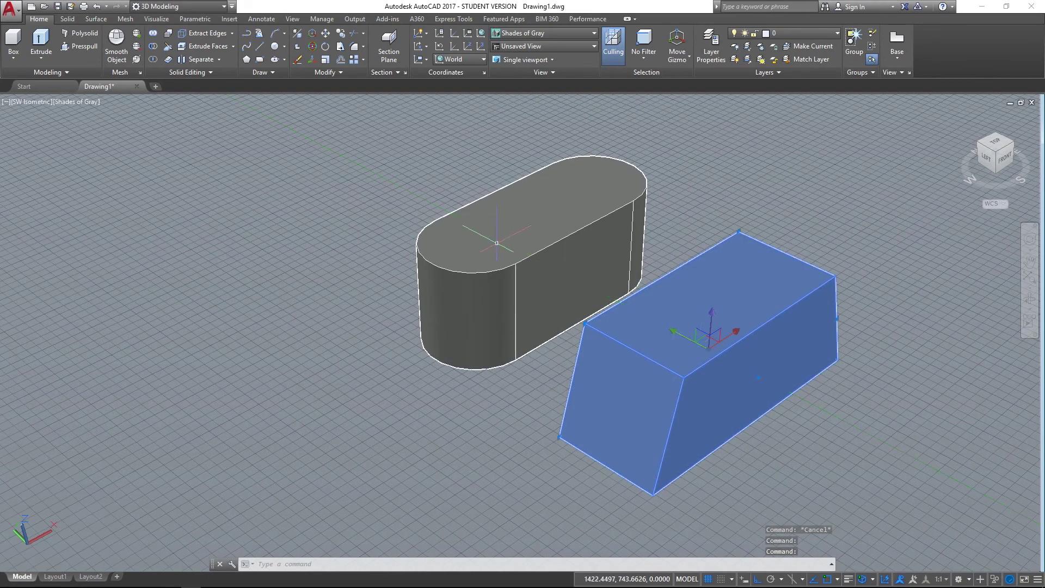
pyautogui.write('m')
pyautogui.press('Return')
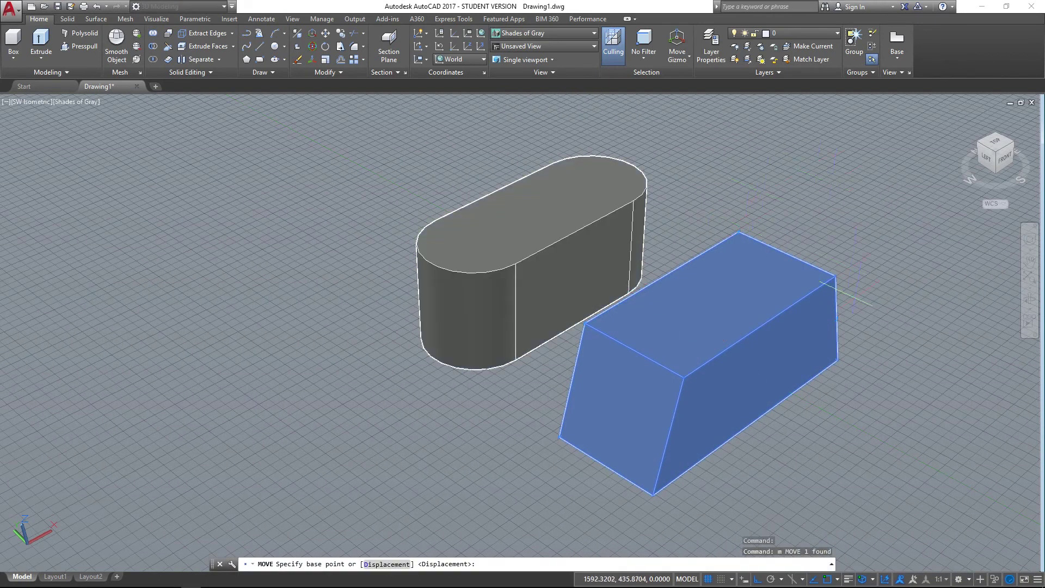
pyautogui.click(751, 423)
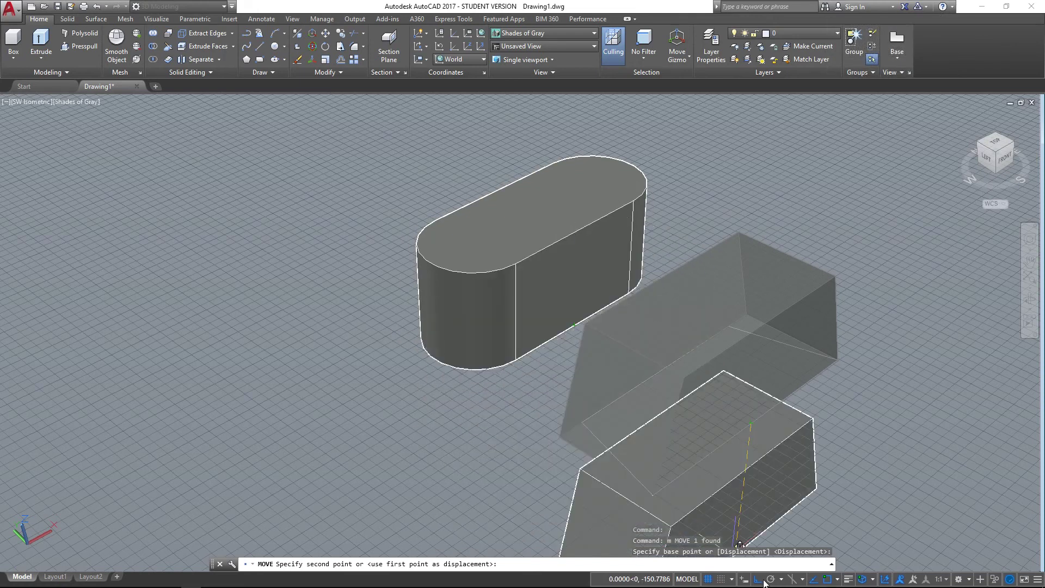
pyautogui.press('F8')
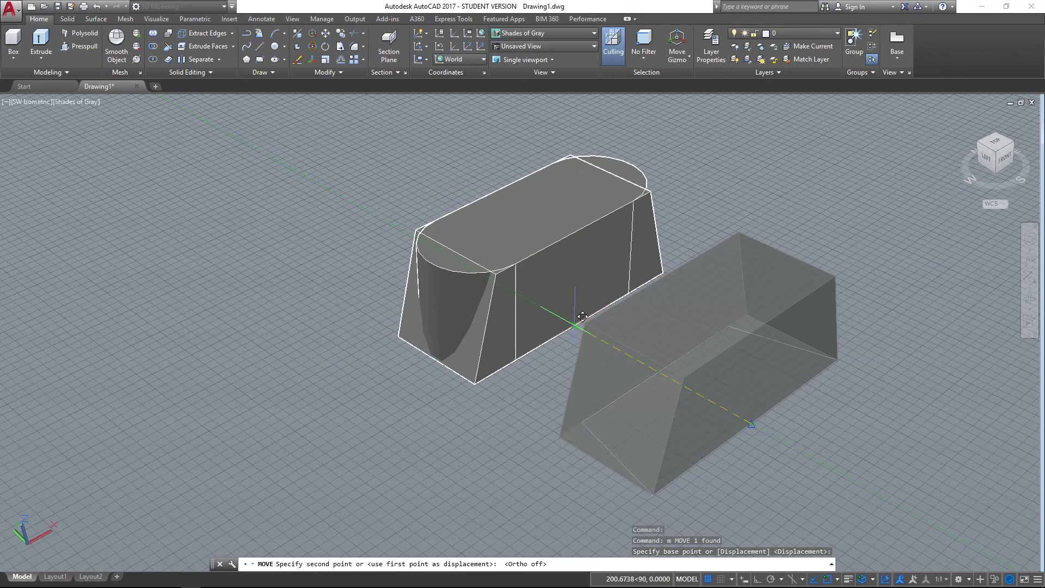
pyautogui.click(581, 316)
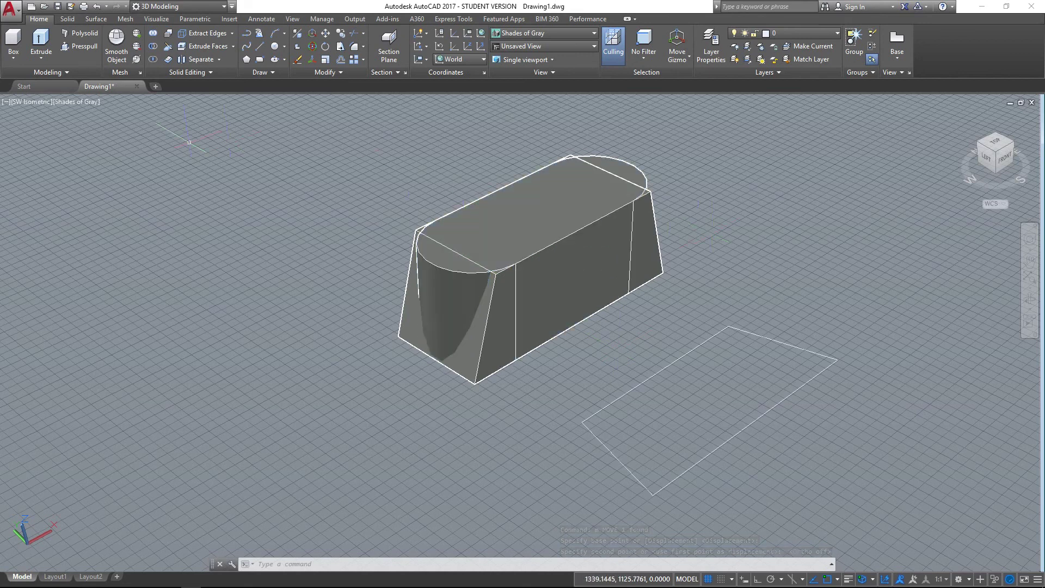
pyautogui.press('Escape')
# Intersect the overlapping slot solid and tapered solid to keep only their common volume
pyautogui.click(68, 19)
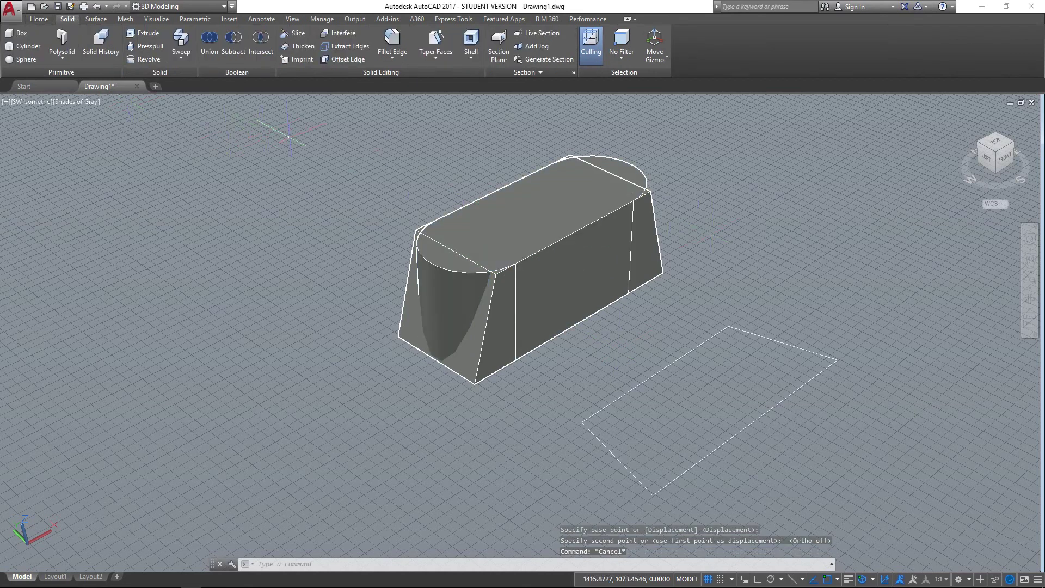
pyautogui.click(262, 44)
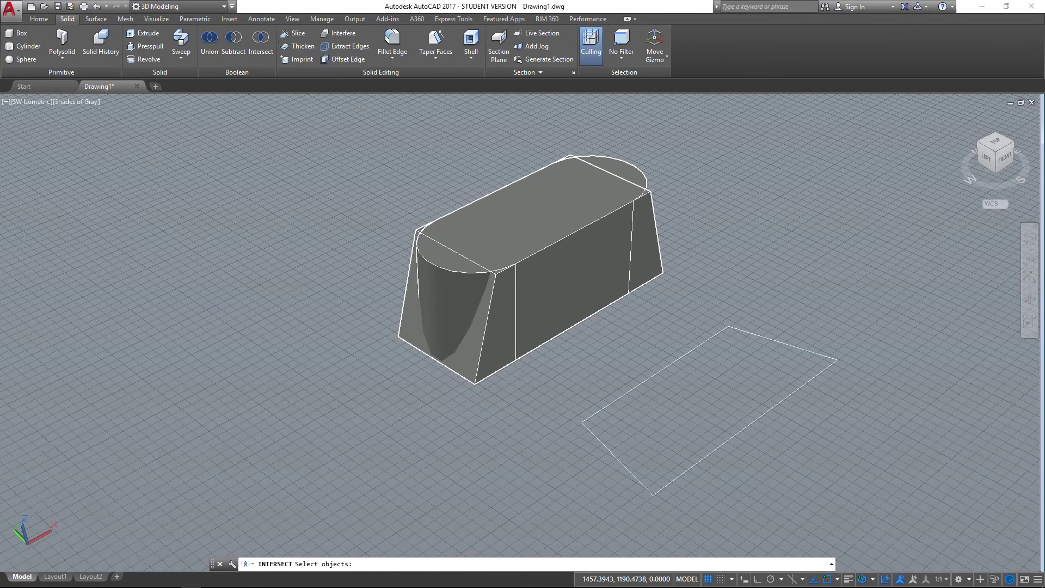
pyautogui.click(464, 282)
pyautogui.click(495, 296)
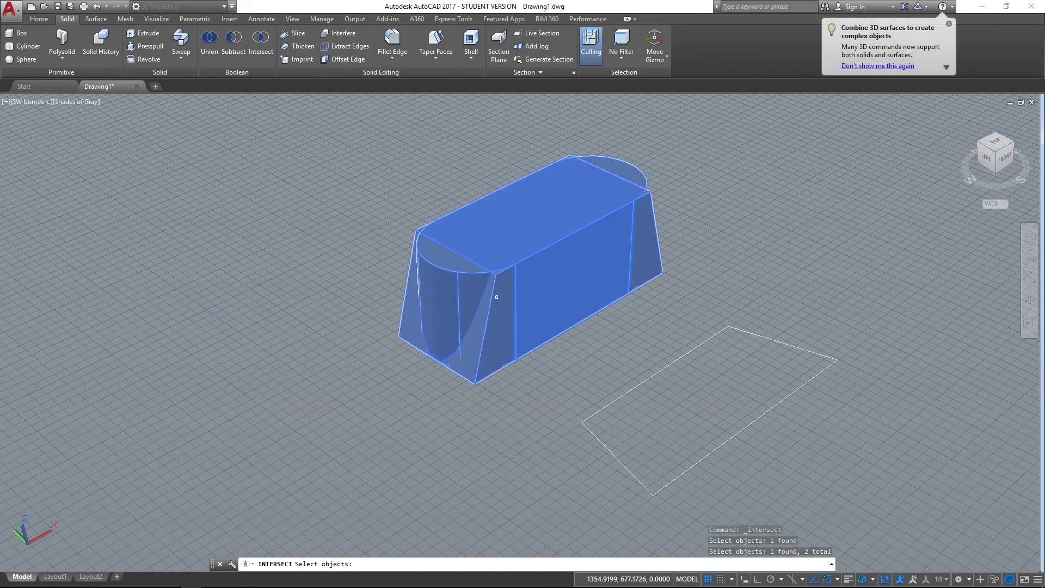
pyautogui.press('Return')
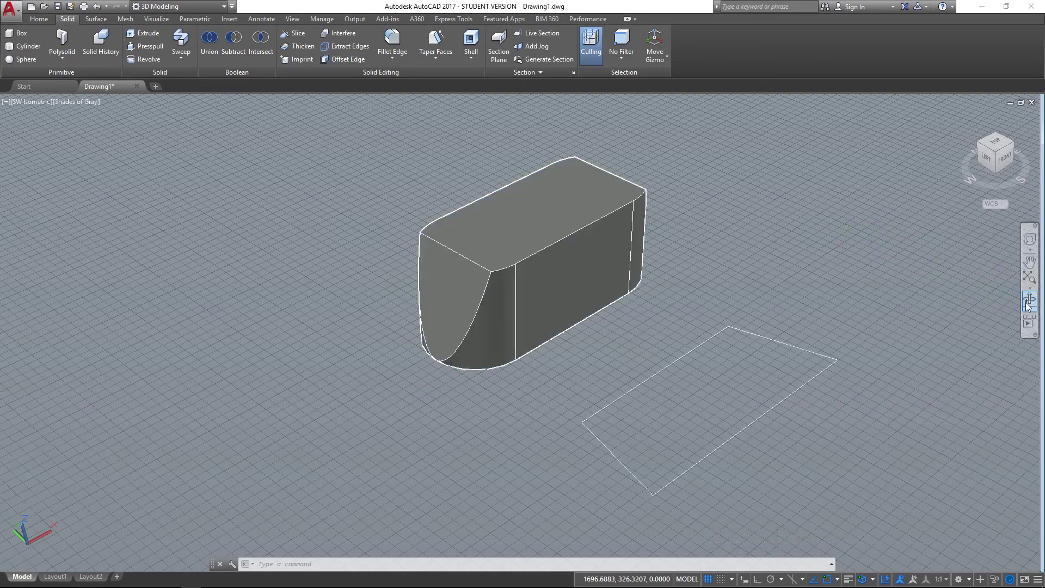
# Orbit around the intersected solid and the other two models to examine their shapes from several sides
pyautogui.moveTo(690, 387)
pyautogui.keyDown('shift'); pyautogui.mouseDown(button='middle')
pyautogui.moveTo(644, 372)
pyautogui.moveTo(550, 299)
pyautogui.moveTo(465, 345)
pyautogui.moveTo(450, 431)
pyautogui.moveTo(604, 450)
pyautogui.moveTo(904, 289)
pyautogui.moveTo(940, 324)
pyautogui.moveTo(844, 386)
pyautogui.moveTo(494, 308)
pyautogui.moveTo(452, 350)
pyautogui.moveTo(373, 366)
pyautogui.moveTo(294, 361)
pyautogui.moveTo(187, 320)
pyautogui.moveTo(90, 332)
pyautogui.moveTo(387, 354)
pyautogui.moveTo(296, 263)
pyautogui.moveTo(450, 355)
pyautogui.moveTo(445, 321)
pyautogui.mouseUp(button='middle'); pyautogui.keyUp('shift')
pyautogui.keyDown('shift'); pyautogui.moveTo(188, 222); pyautogui.dragTo(482, 367, button='middle'); pyautogui.keyUp('shift')
pyautogui.click(599, 362)
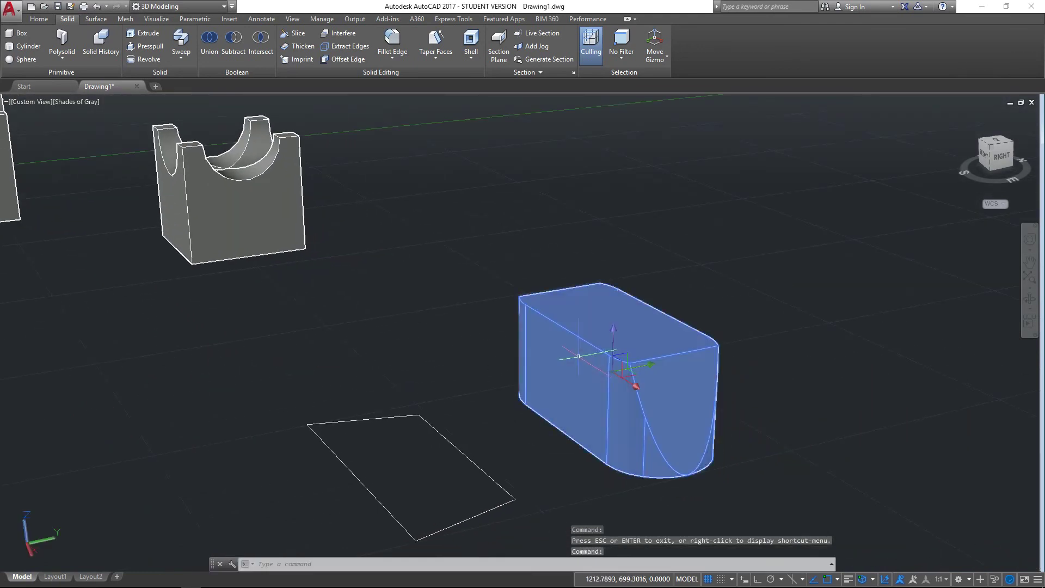
pyautogui.press('Escape')
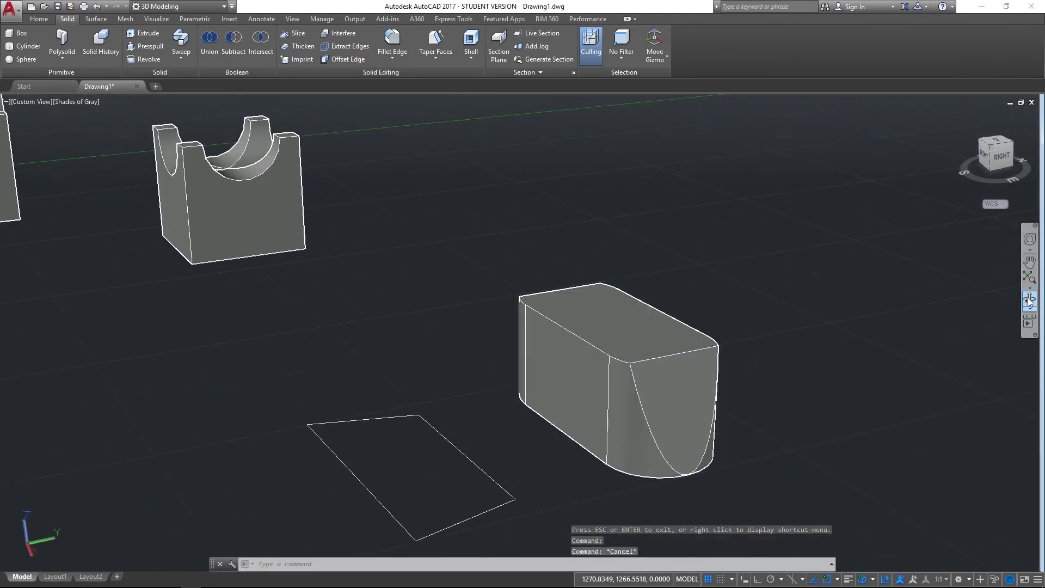
pyautogui.keyDown('shift'); pyautogui.moveTo(362, 324); pyautogui.dragTo(572, 295, button='middle'); pyautogui.keyUp('shift')
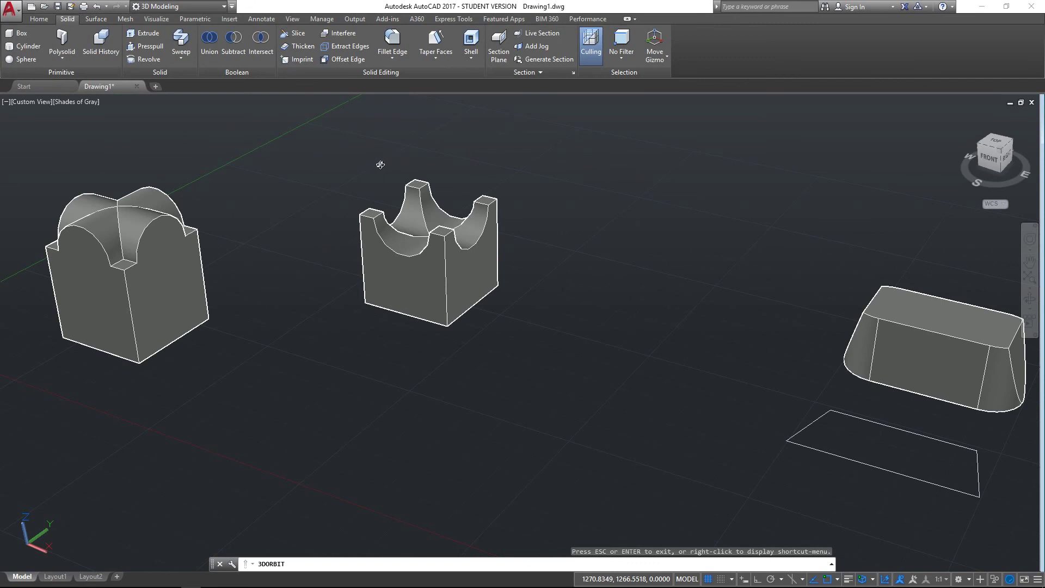